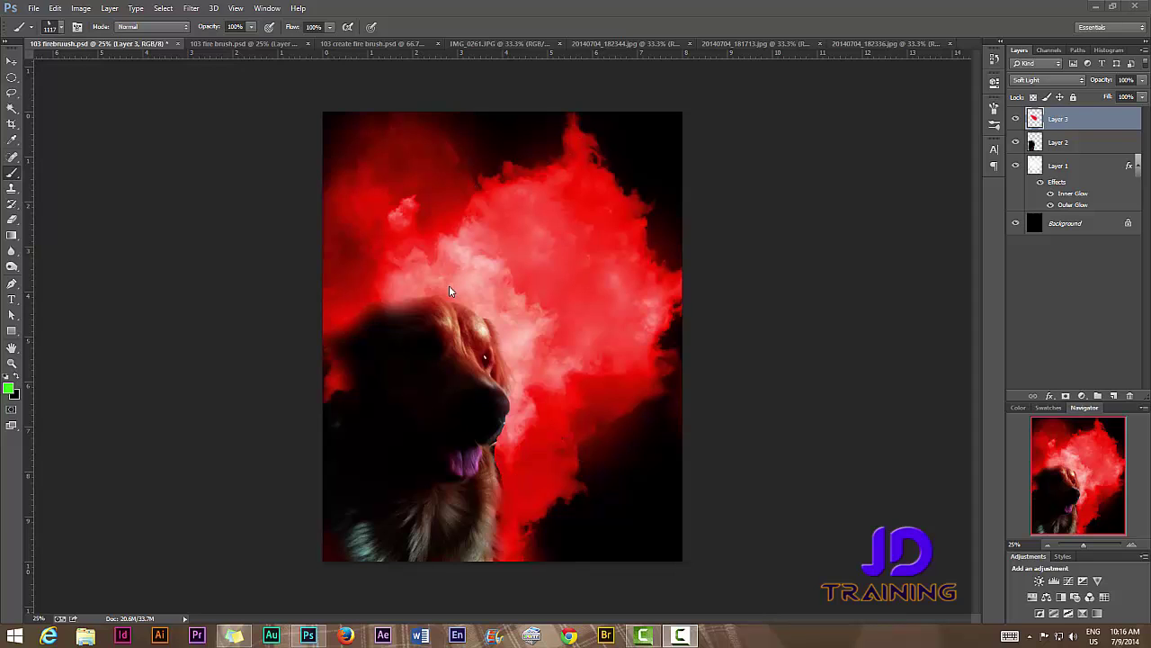
# - Examine the source cloud photos, the cropped cloud image, the fire artwork and the finished dog composition in the open documents
pyautogui.click(398, 44)
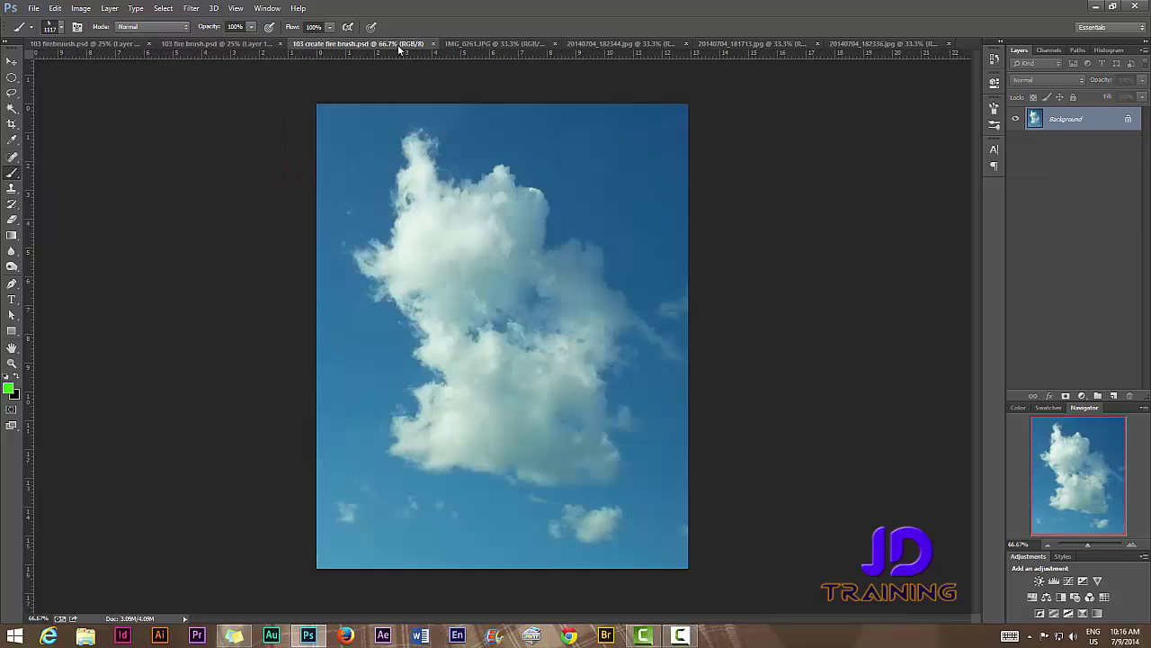
pyautogui.click(845, 44)
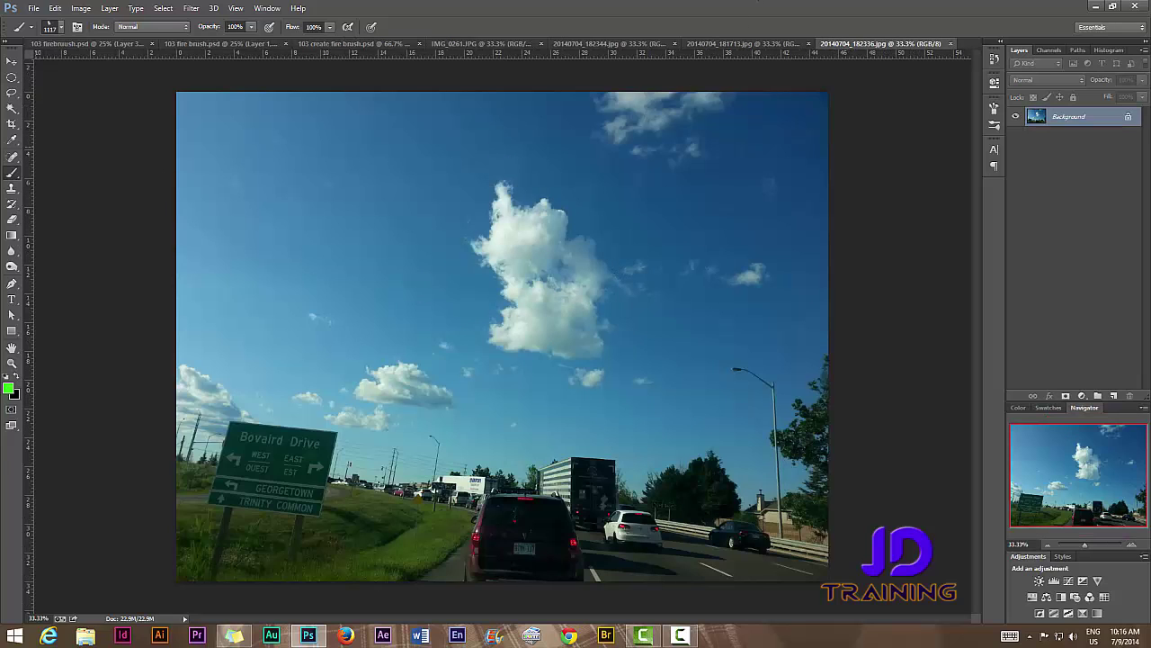
pyautogui.click(12, 61)
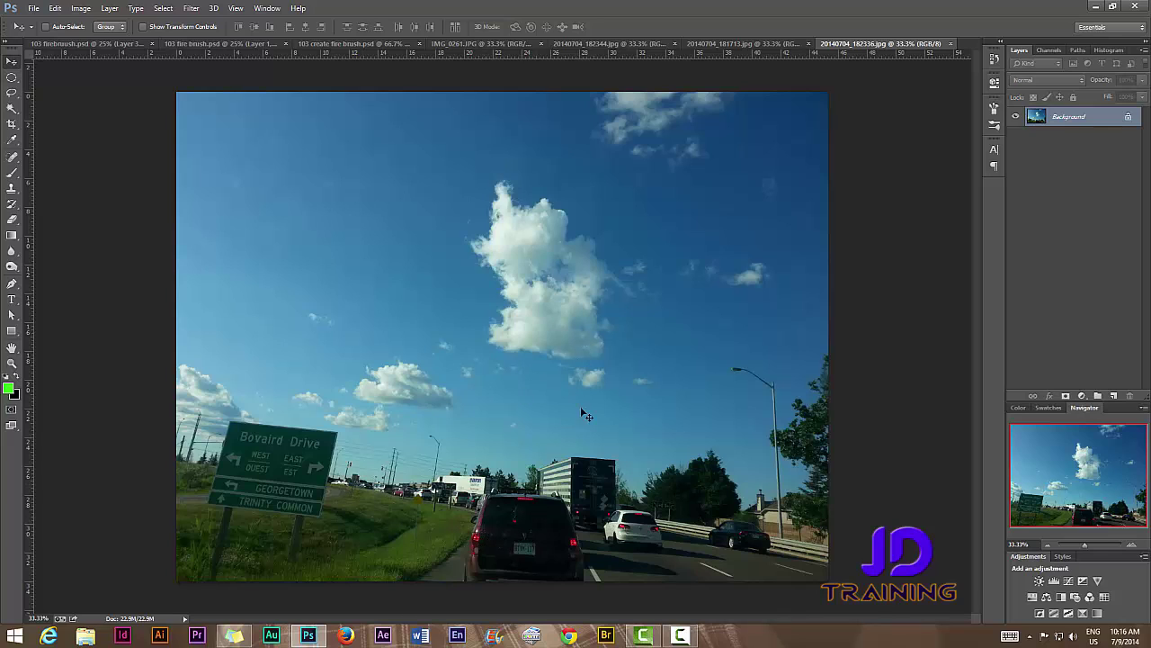
pyautogui.click(754, 47)
pyautogui.click(616, 47)
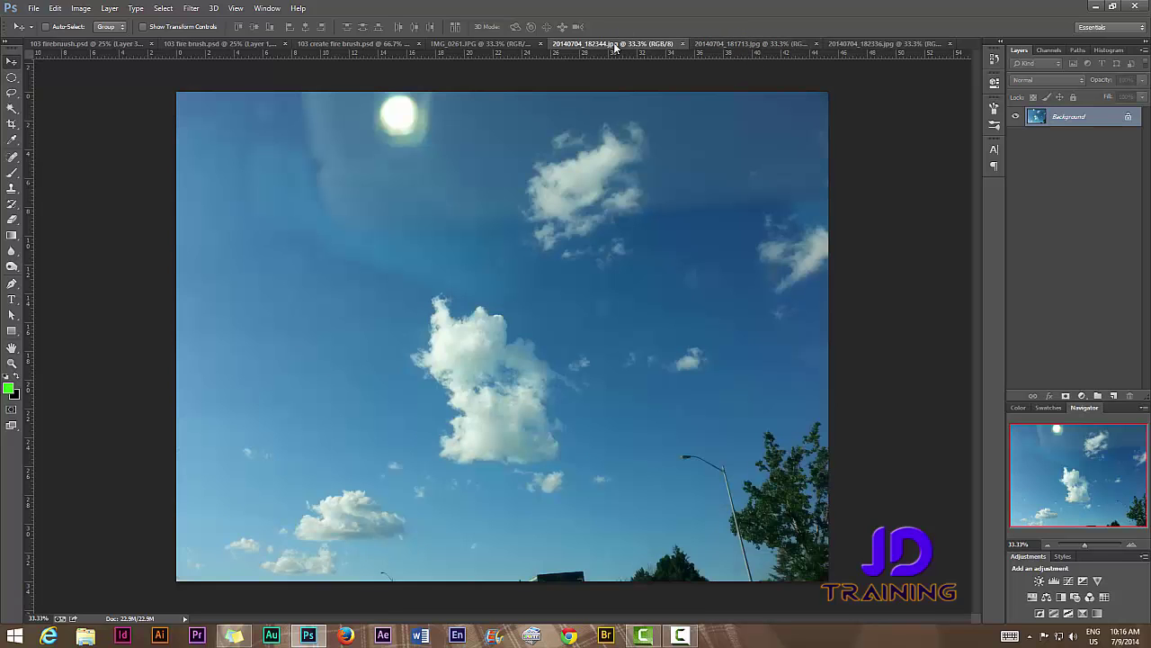
pyautogui.click(848, 47)
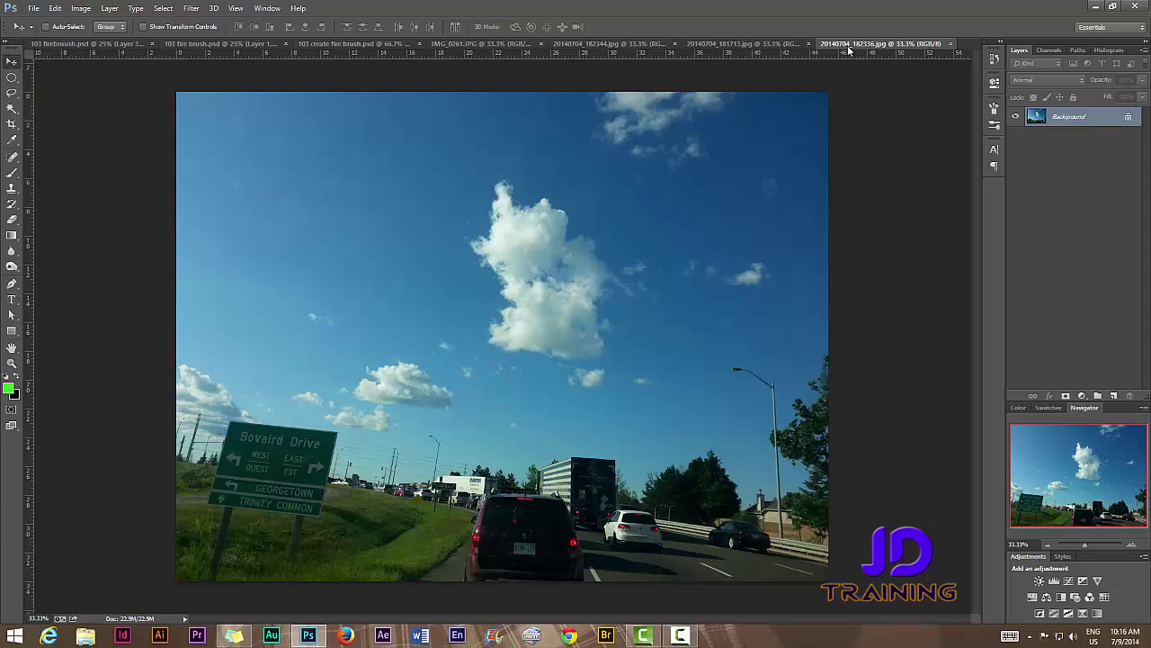
pyautogui.click(366, 43)
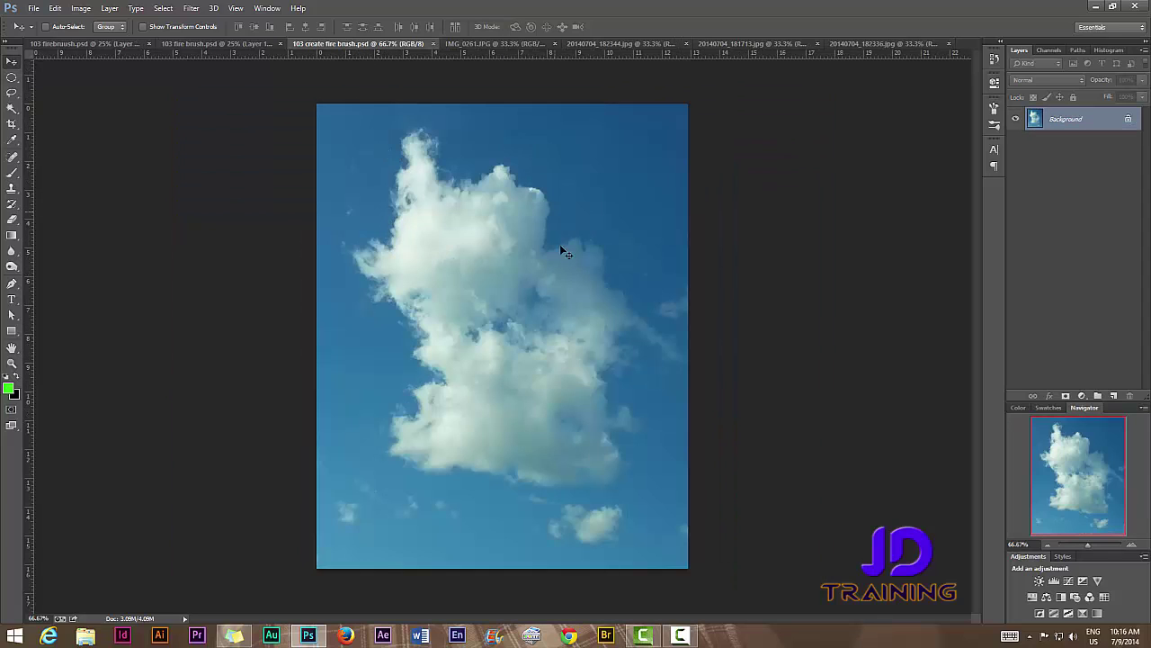
pyautogui.click(261, 44)
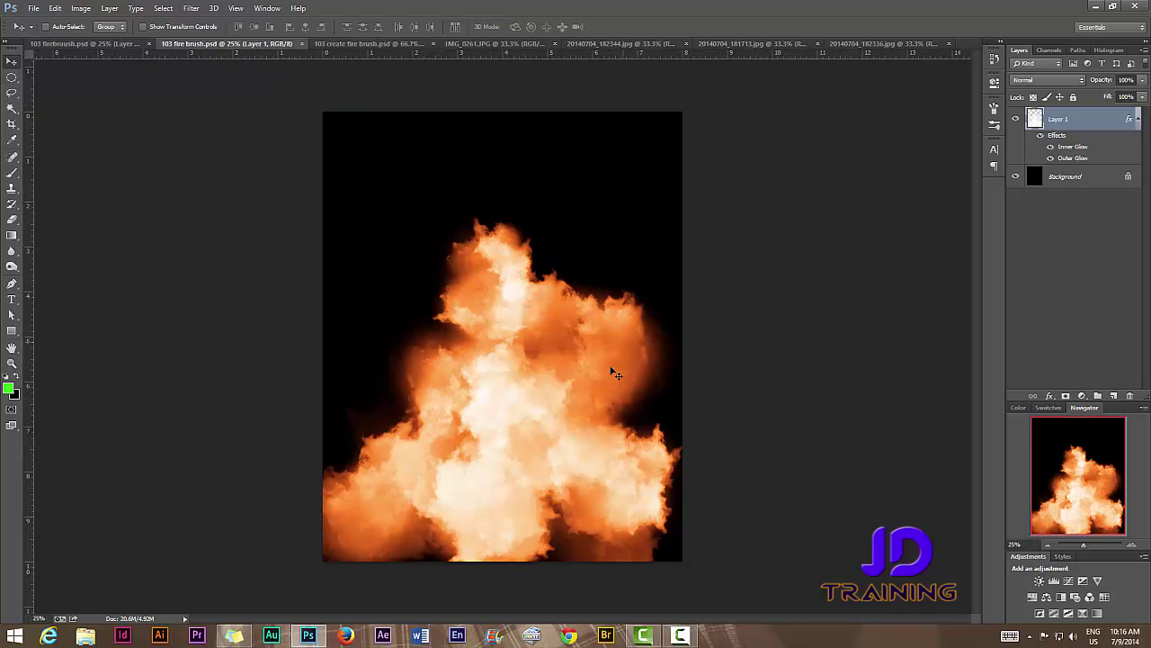
pyautogui.click(120, 44)
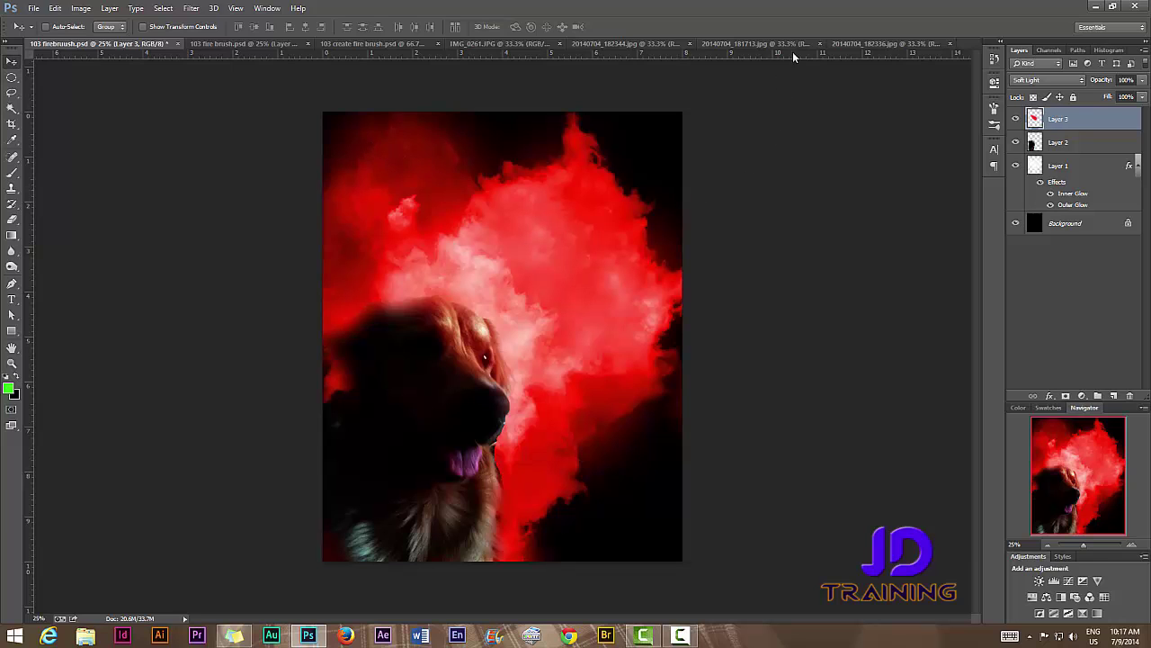
# - Try framing the central cloud in 20140704_182336.jpg with a 4:5 crop
pyautogui.click(920, 45)
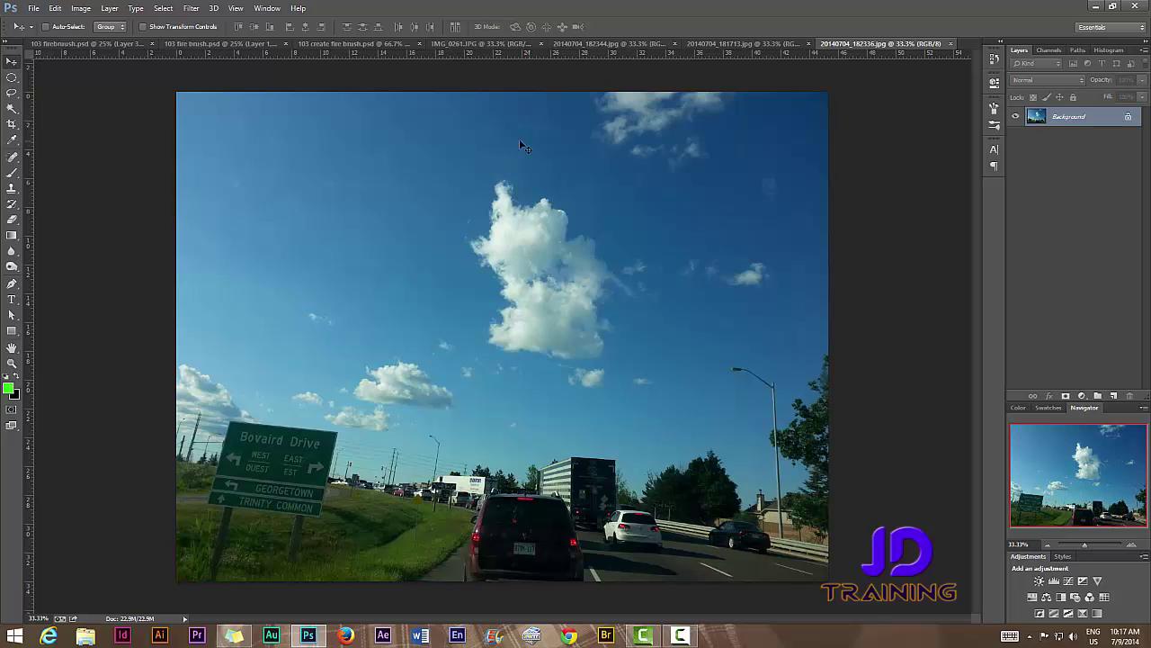
pyautogui.click(12, 124)
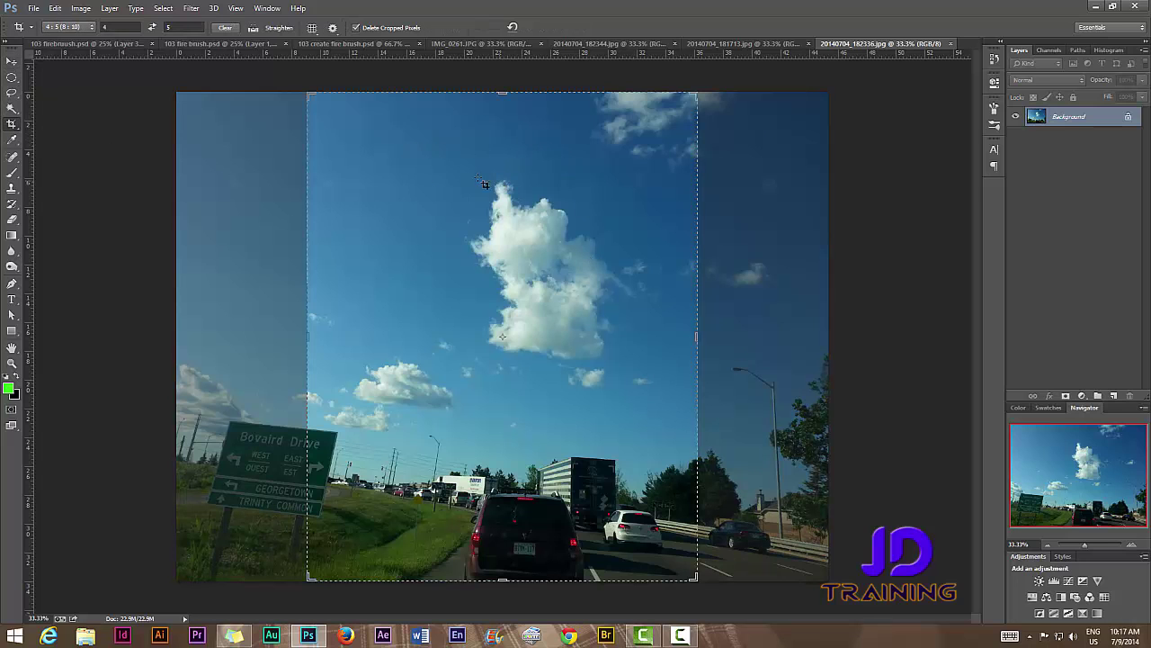
pyautogui.moveTo(303, 93); pyautogui.dragTo(342, 134)
pyautogui.moveTo(502, 539); pyautogui.dragTo(512, 440)
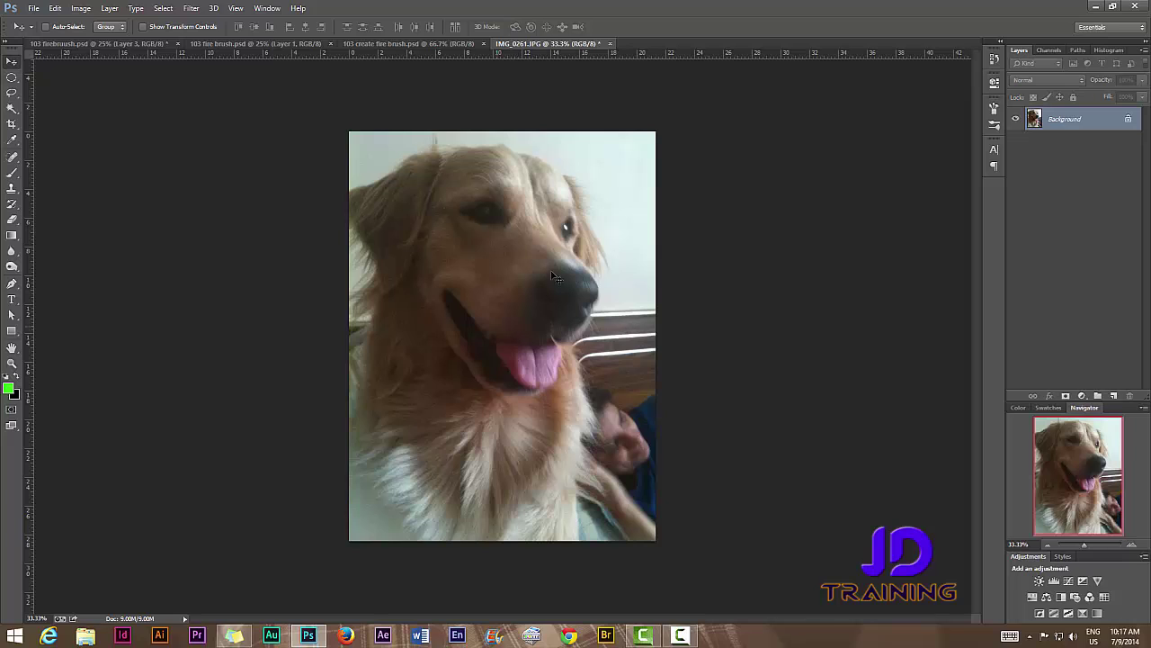
# - Bring up 103 create fire brush.psd and show its channels
pyautogui.click(440, 44)
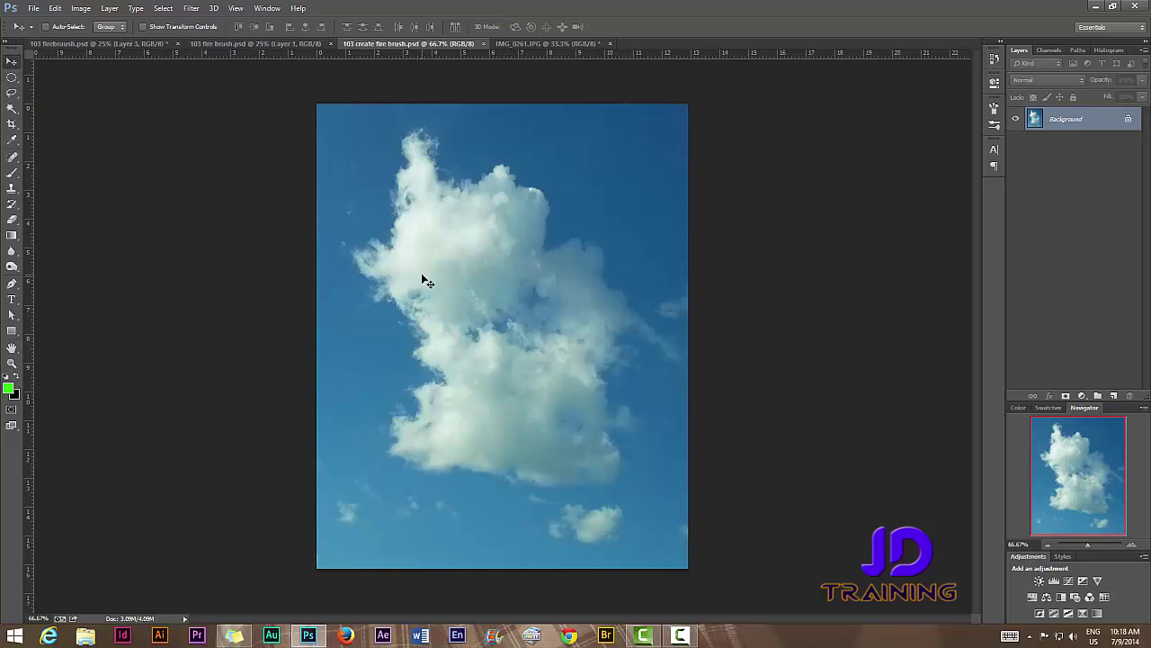
pyautogui.click(1049, 50)
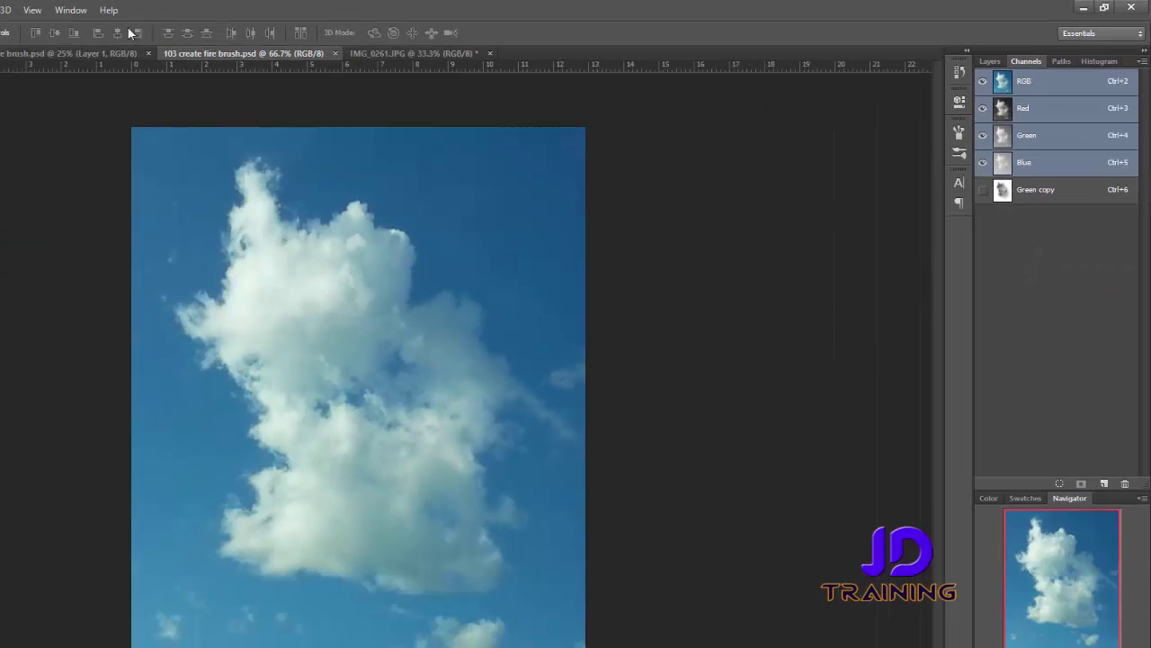
pyautogui.click(70, 10)
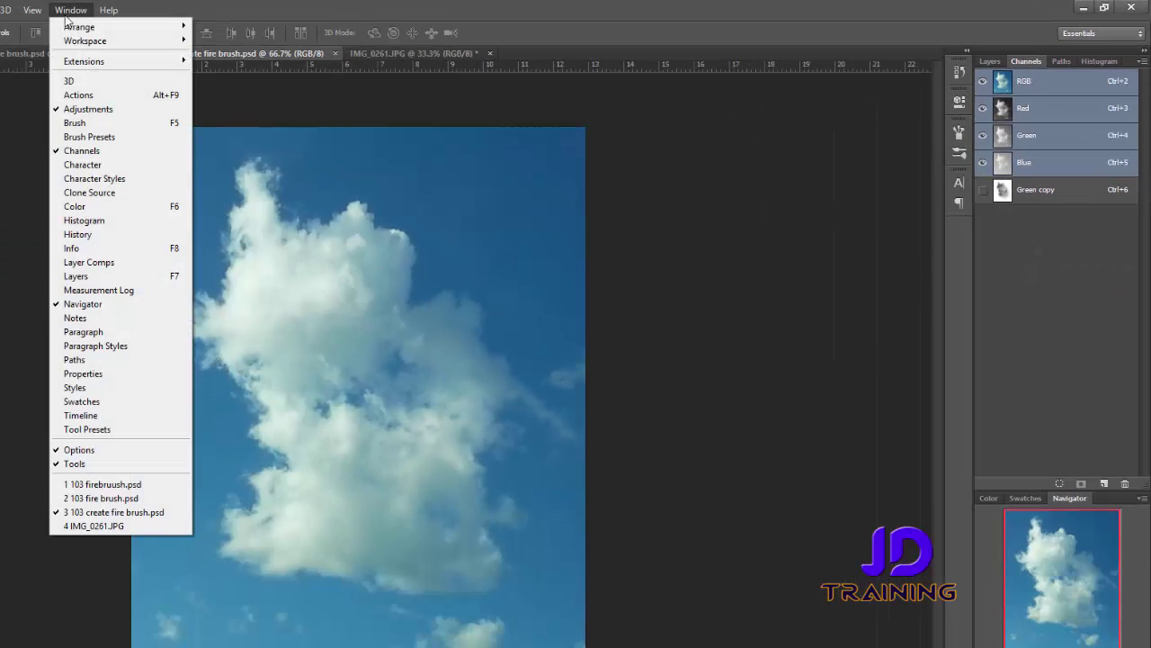
pyautogui.click(495, 107)
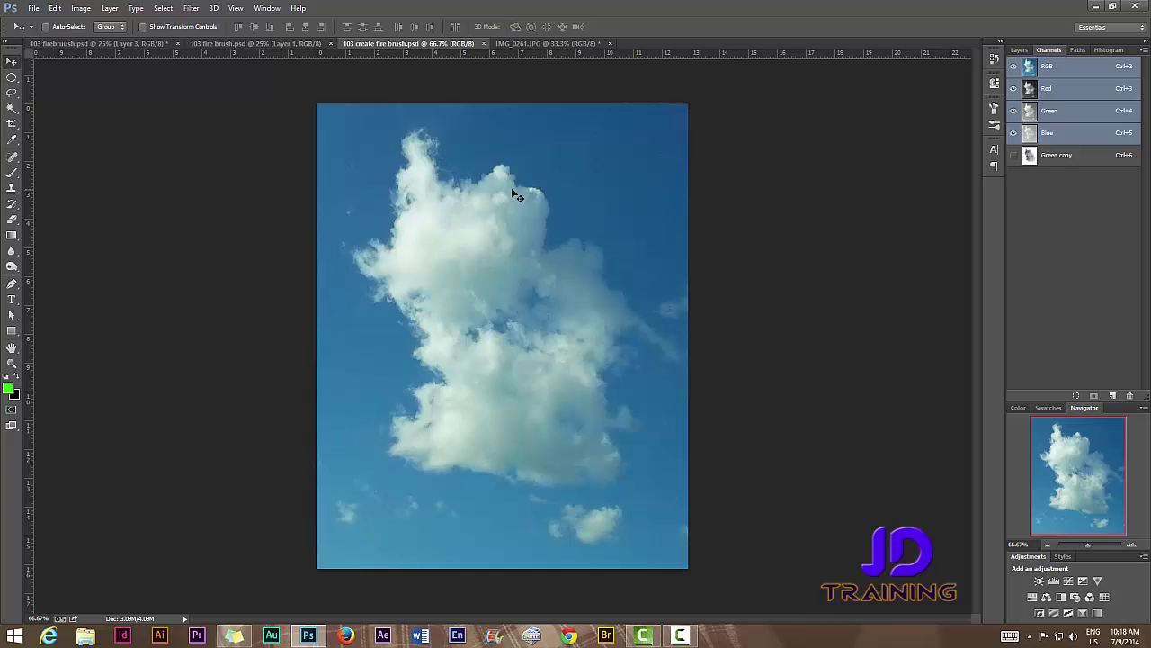
# - Compare the Red, Green and Blue channels of the cloud image one at a time for contrast
pyautogui.click(1063, 90)
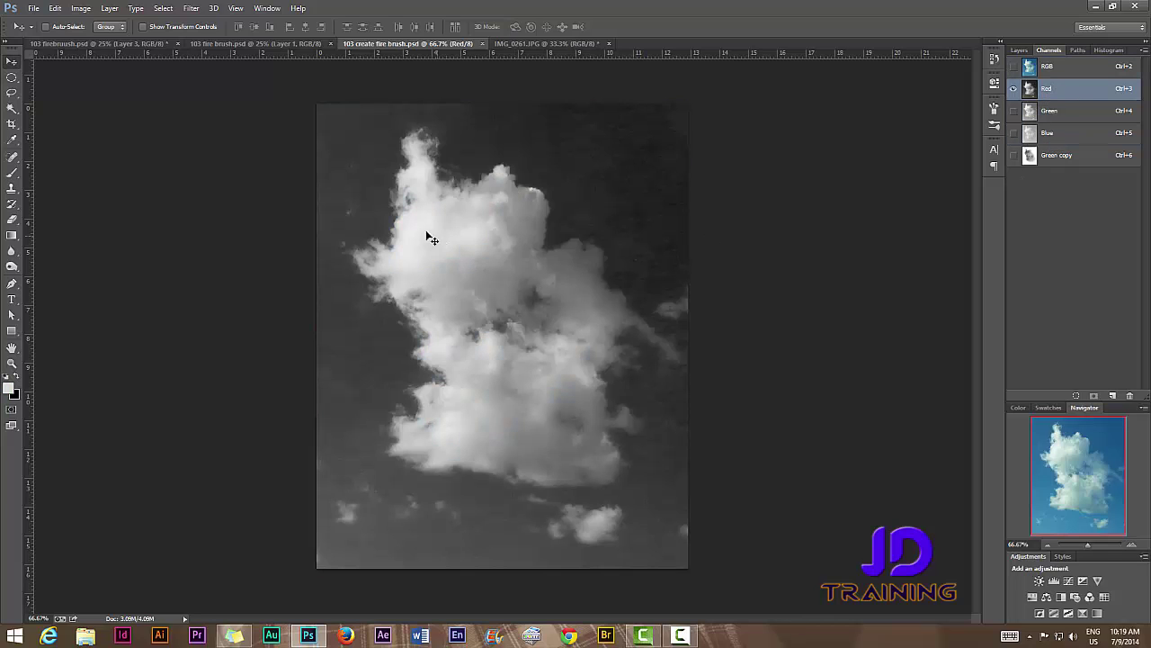
pyautogui.click(1051, 113)
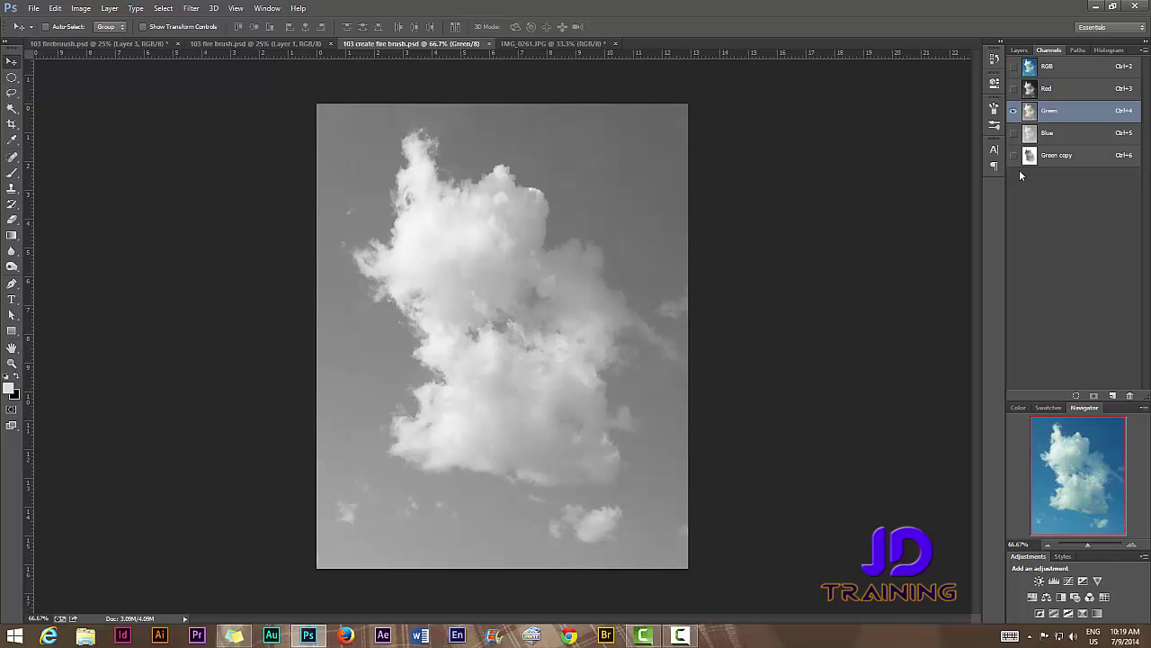
pyautogui.click(1051, 134)
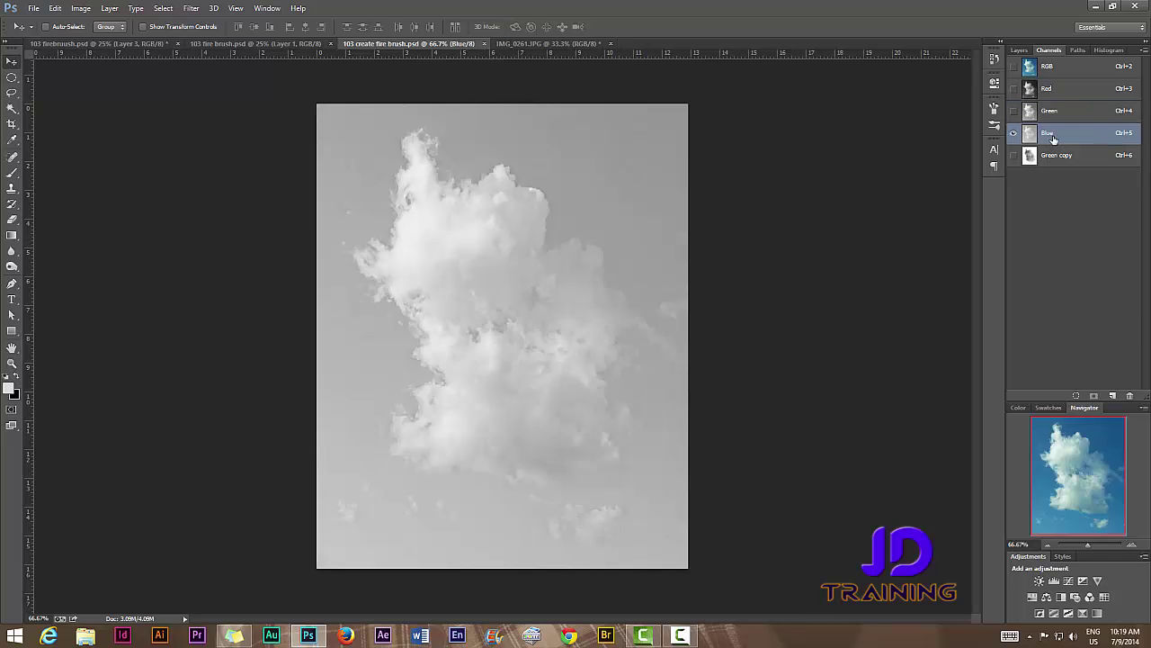
pyautogui.click(1059, 113)
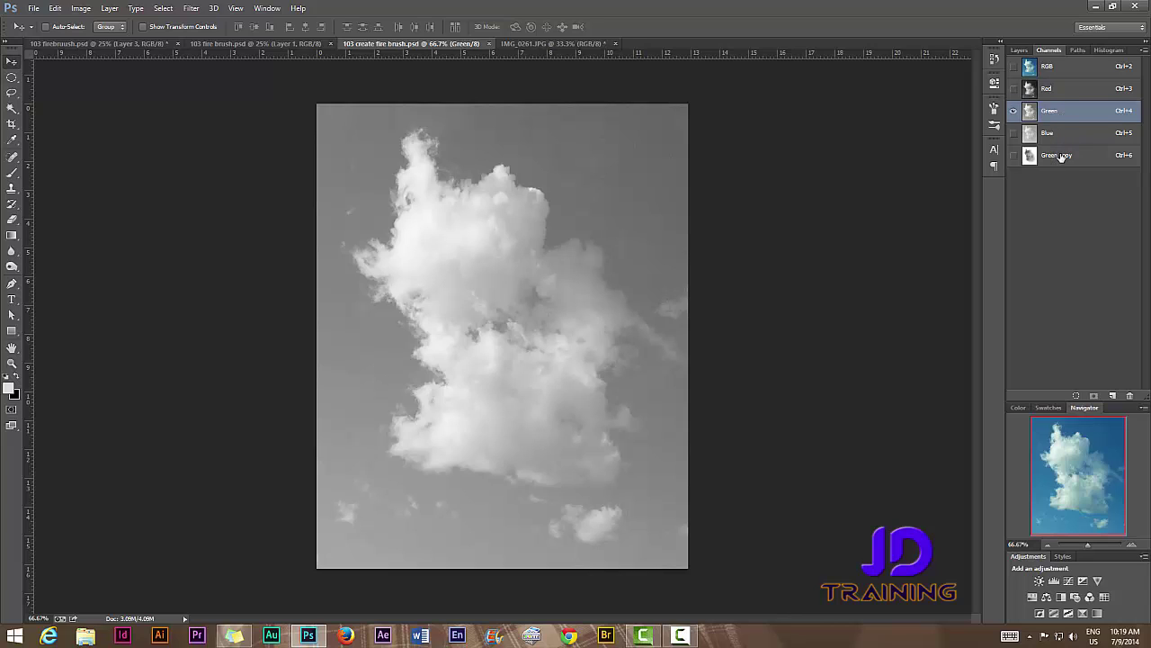
# - Delete the existing Green copy channel from the cloud image
pyautogui.click(1061, 157)
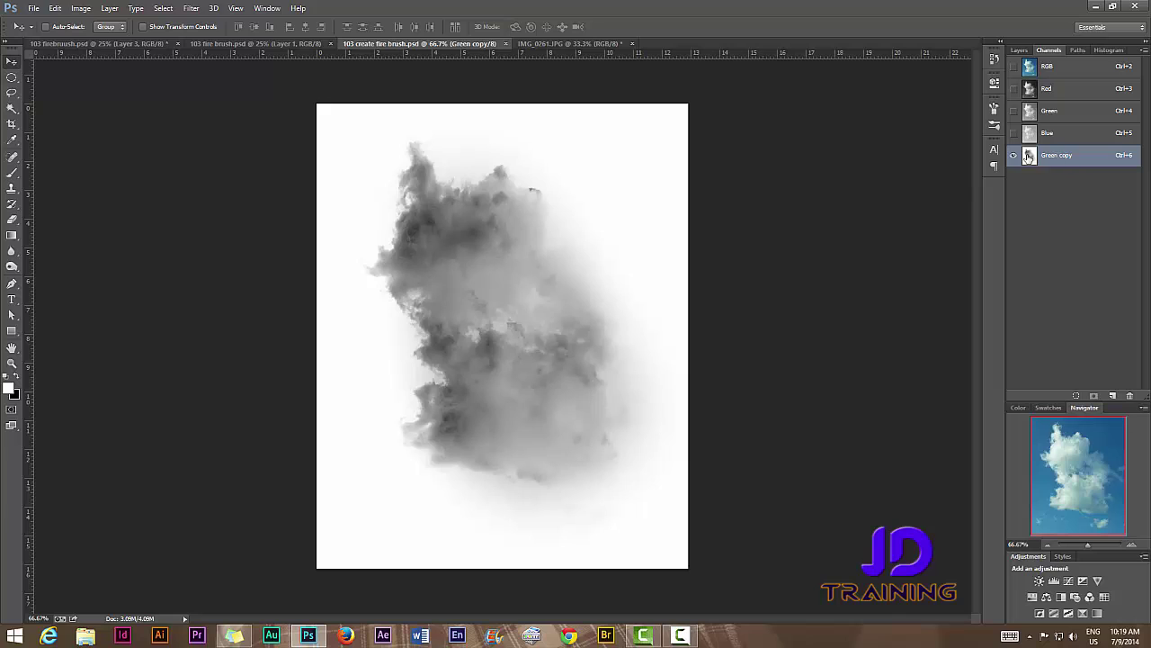
pyautogui.moveTo(1078, 162); pyautogui.dragTo(1129, 395)
# - Duplicate the Green channel and invert the duplicate's tones
pyautogui.click(1050, 115)
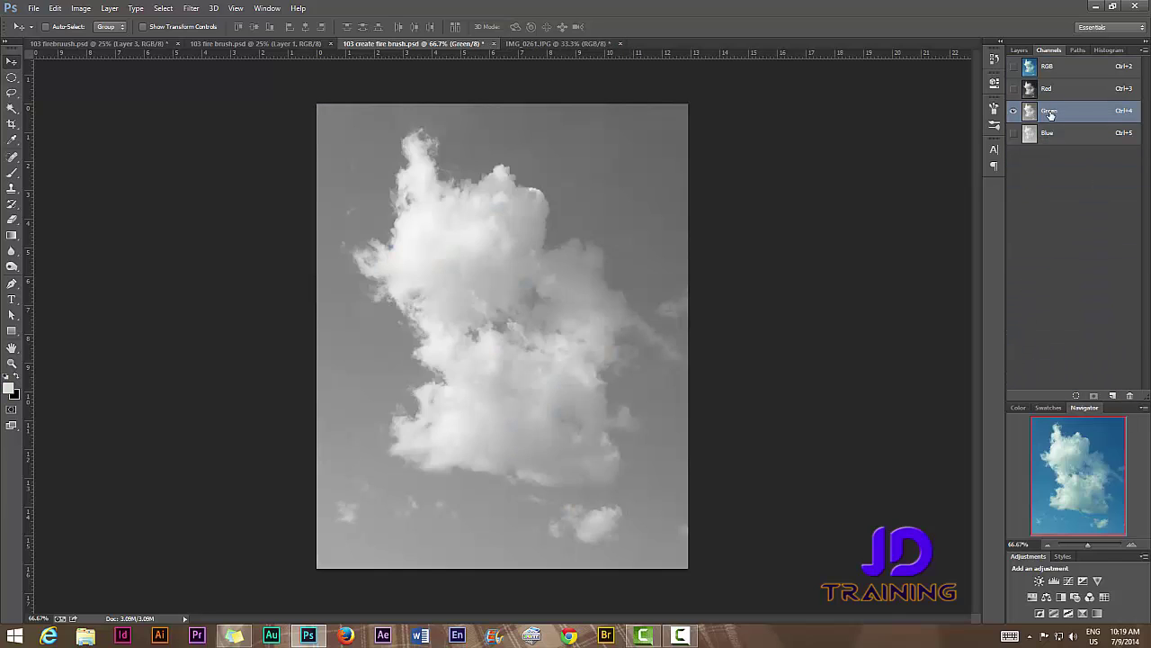
pyautogui.moveTo(1052, 116); pyautogui.dragTo(1112, 395)
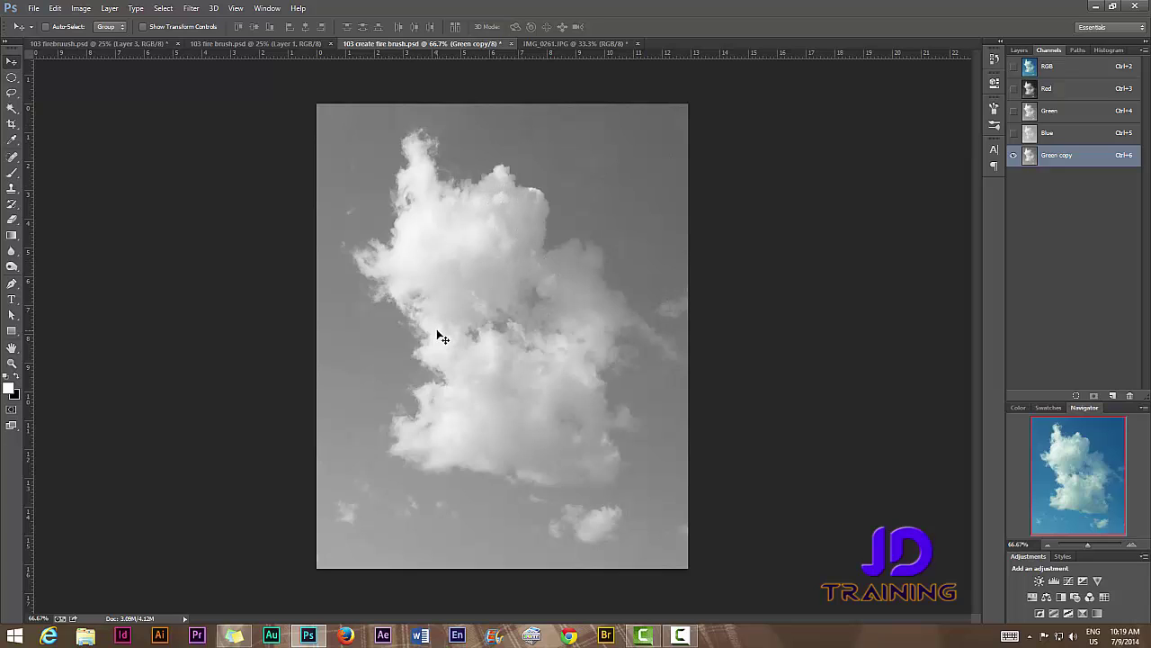
pyautogui.hotkey('ctrl', 'i')
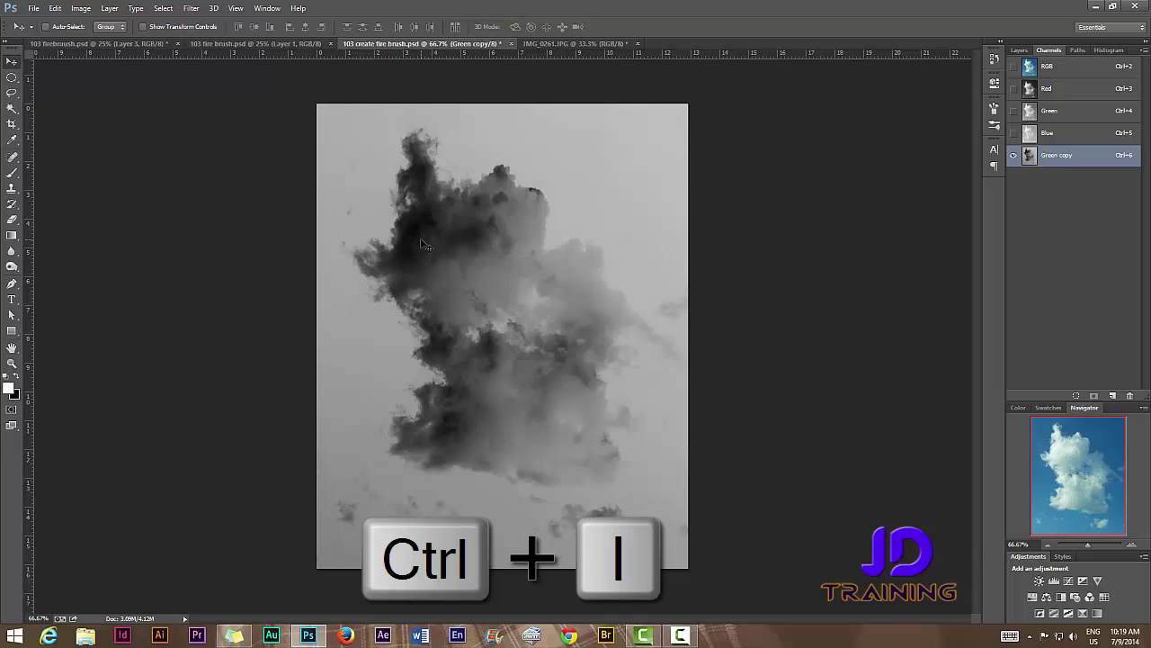
# - Fade the background on all sides of the inverted cloud to white using linear white-to-transparent gradients in Overlay mode at 100% opacity
pyautogui.click(11, 236)
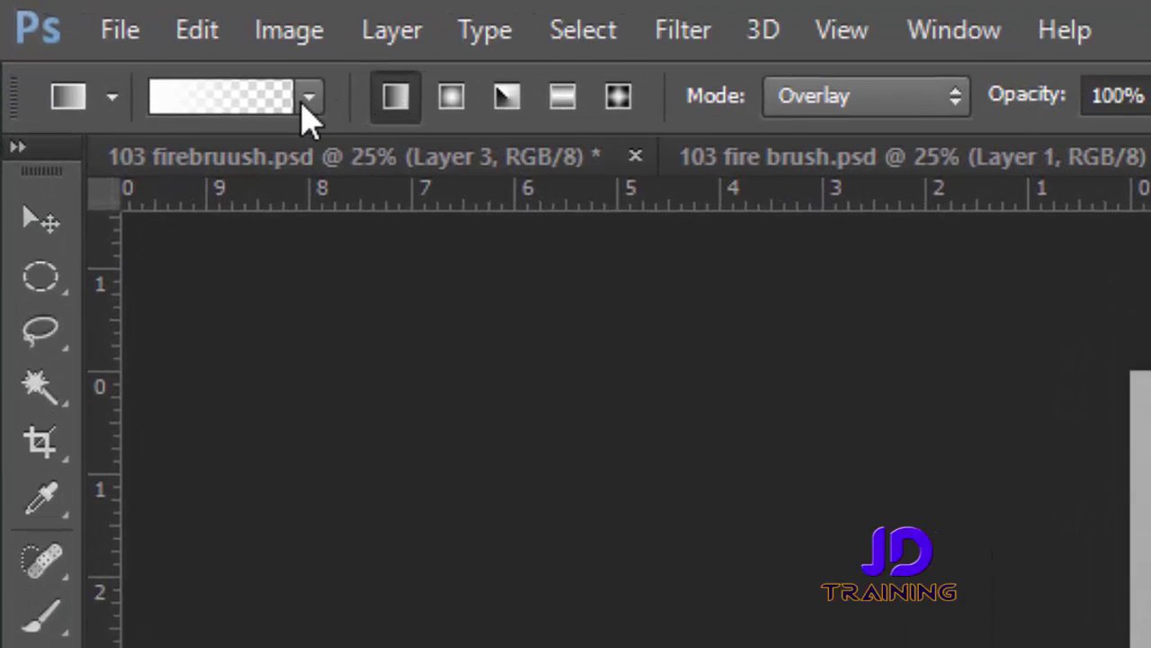
pyautogui.click(308, 99)
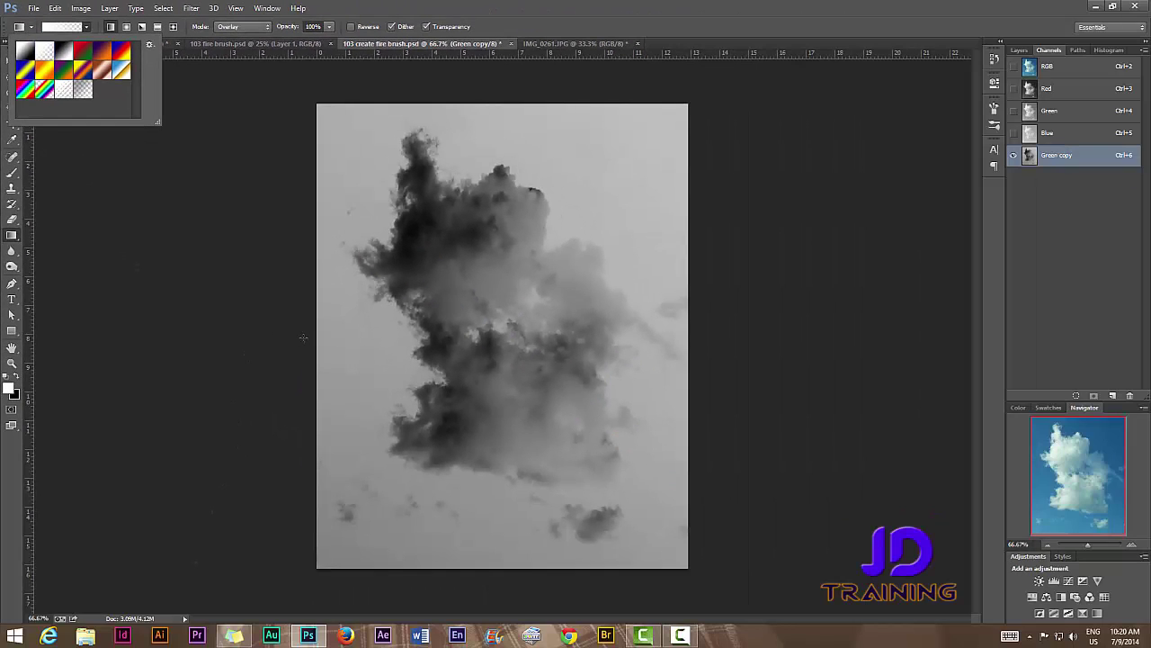
pyautogui.click(300, 338)
pyautogui.moveTo(304, 338); pyautogui.dragTo(454, 340)
pyautogui.moveTo(458, 97); pyautogui.dragTo(452, 177)
pyautogui.moveTo(746, 187); pyautogui.dragTo(541, 275)
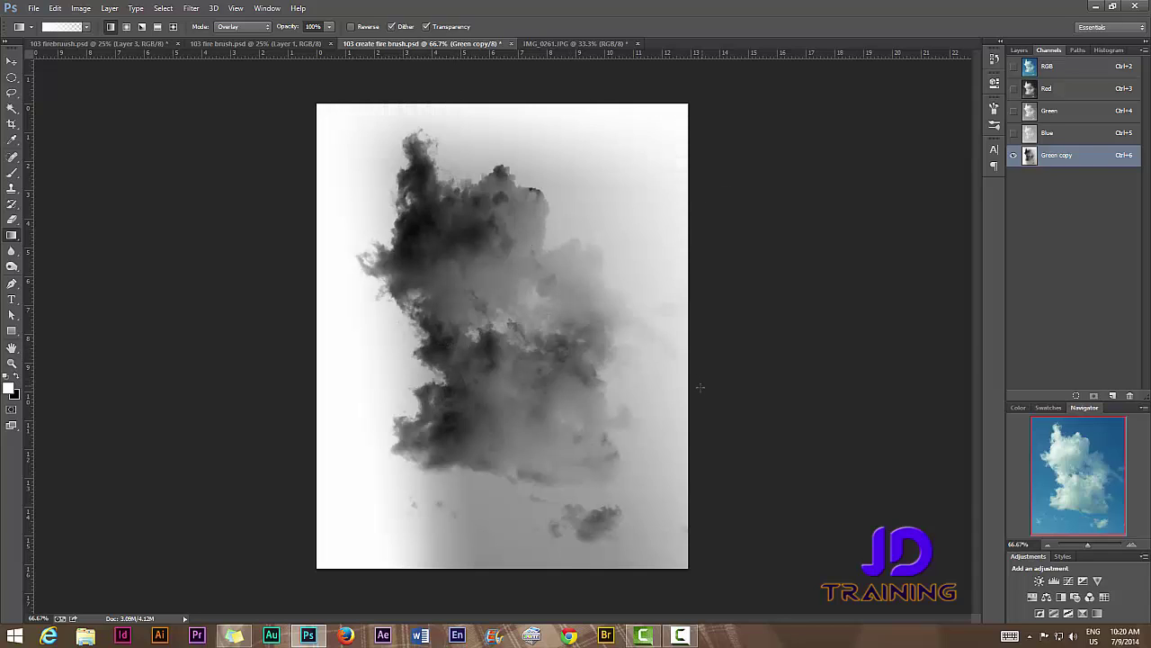
pyautogui.moveTo(701, 384); pyautogui.dragTo(602, 363)
pyautogui.moveTo(538, 572); pyautogui.dragTo(523, 426)
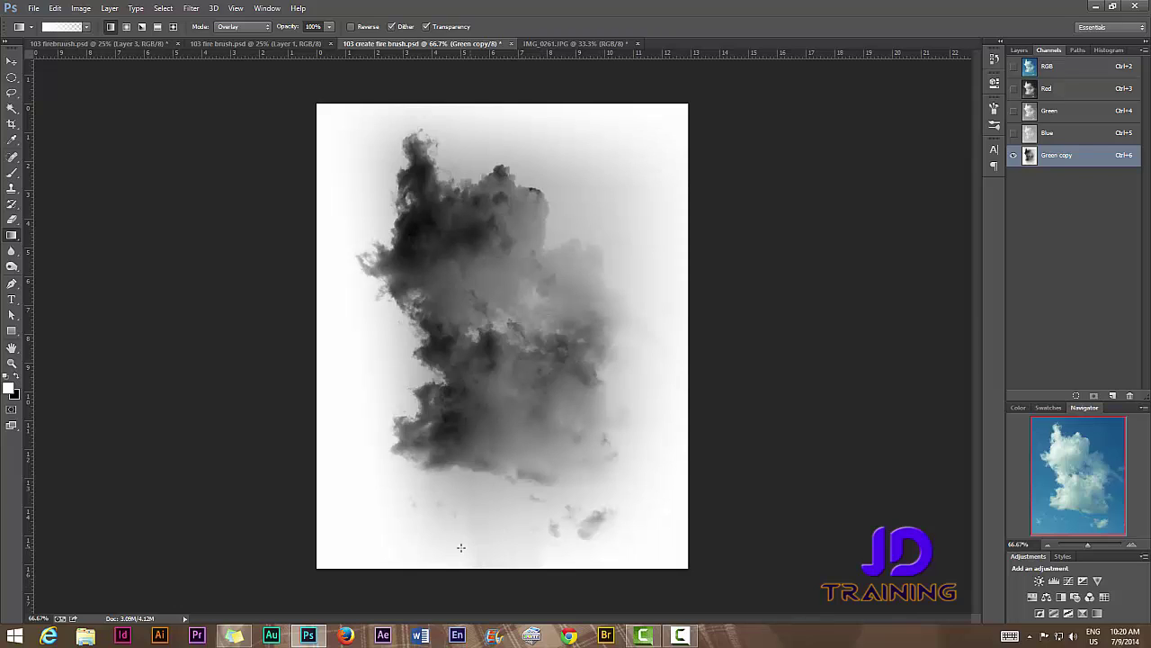
pyautogui.moveTo(460, 546); pyautogui.dragTo(494, 445)
pyautogui.moveTo(628, 384); pyautogui.dragTo(628, 384)
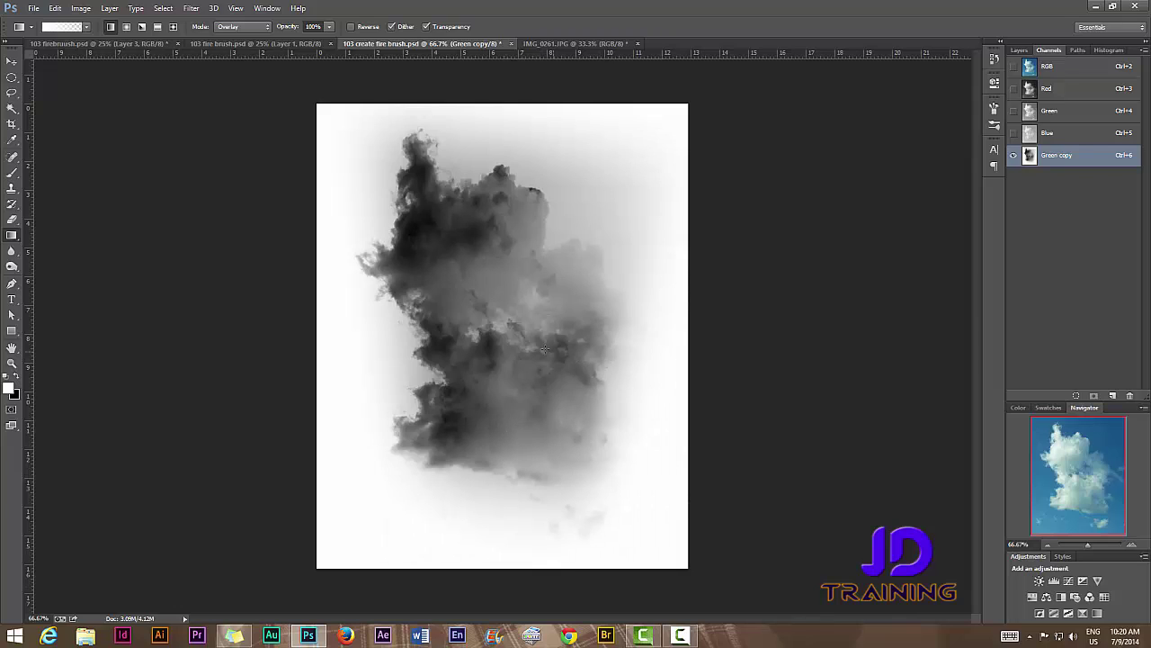
pyautogui.moveTo(360, 141); pyautogui.dragTo(457, 222)
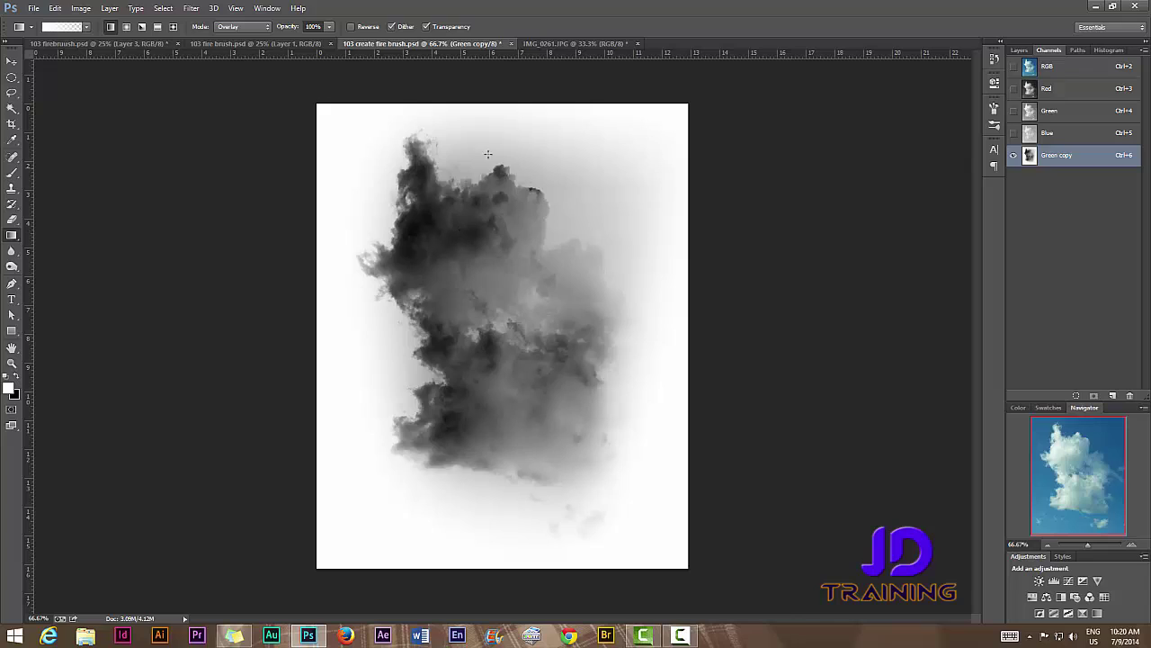
pyautogui.moveTo(490, 141); pyautogui.dragTo(464, 185)
pyautogui.moveTo(531, 540); pyautogui.dragTo(531, 459)
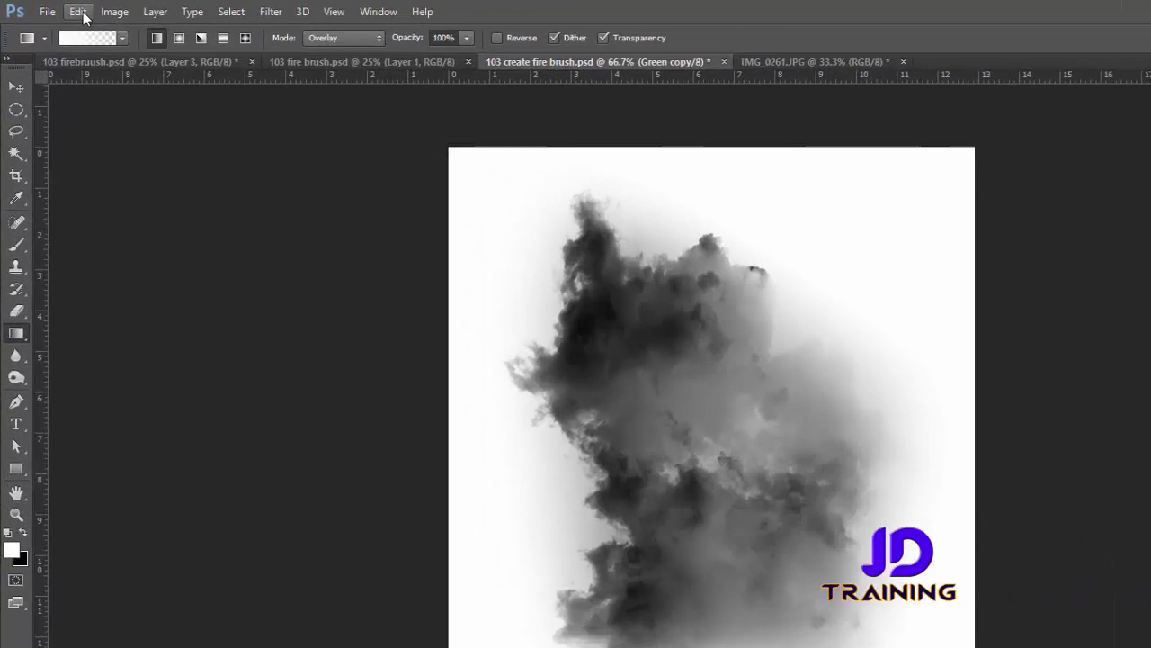
pyautogui.click(55, 8)
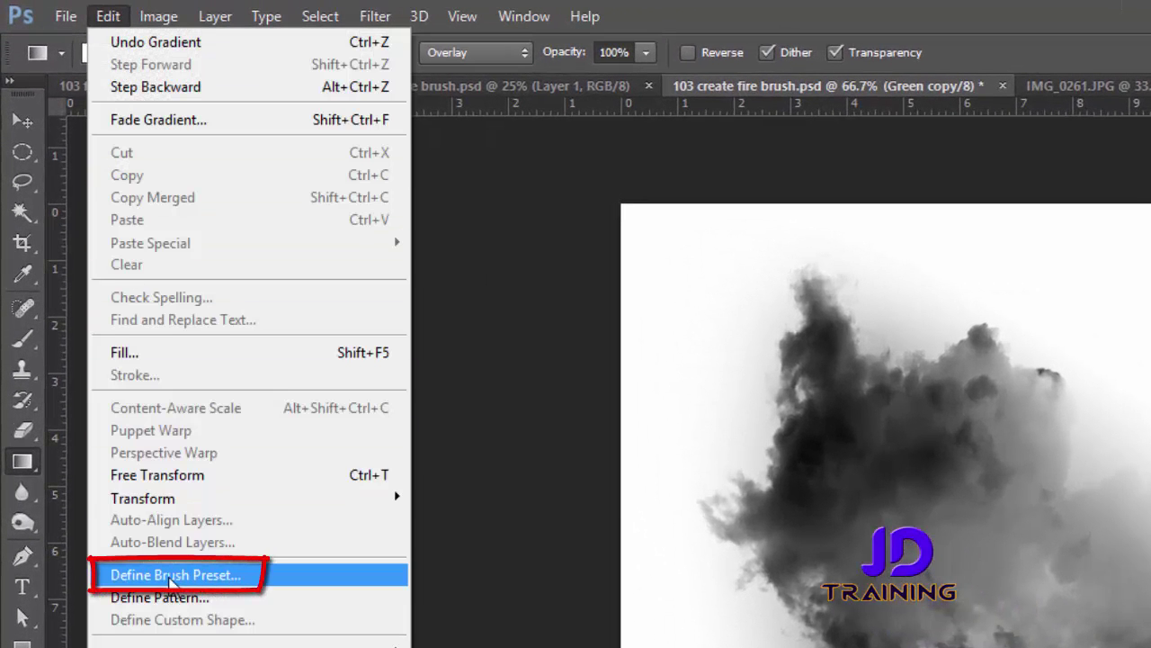
pyautogui.click(170, 583)
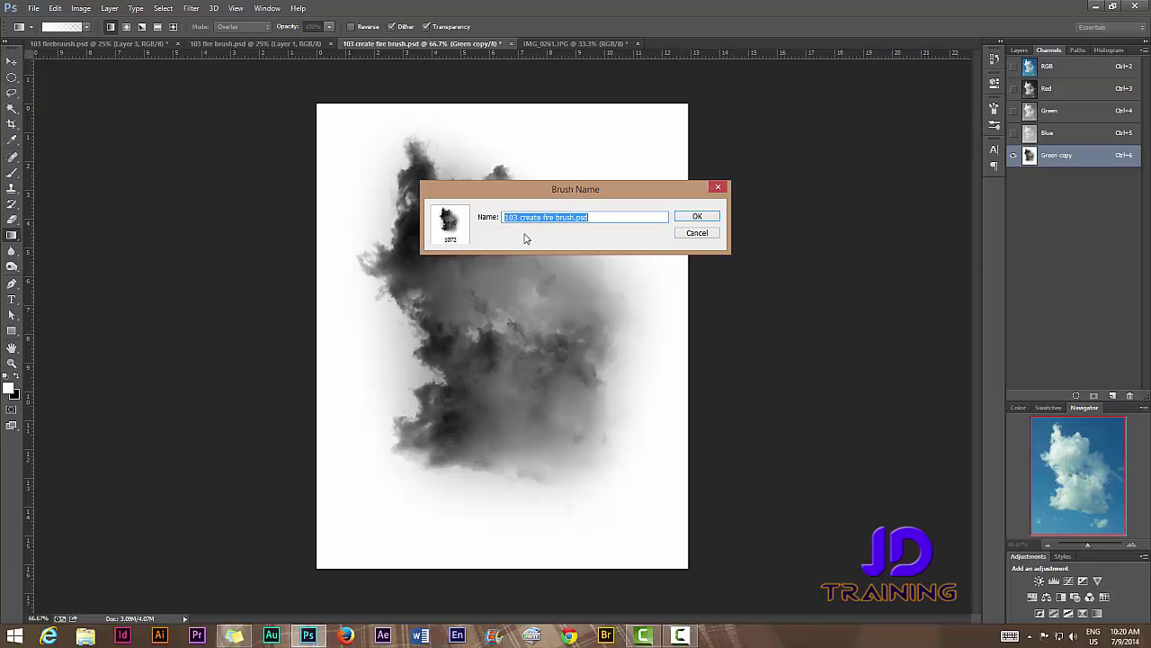
pyautogui.click(697, 234)
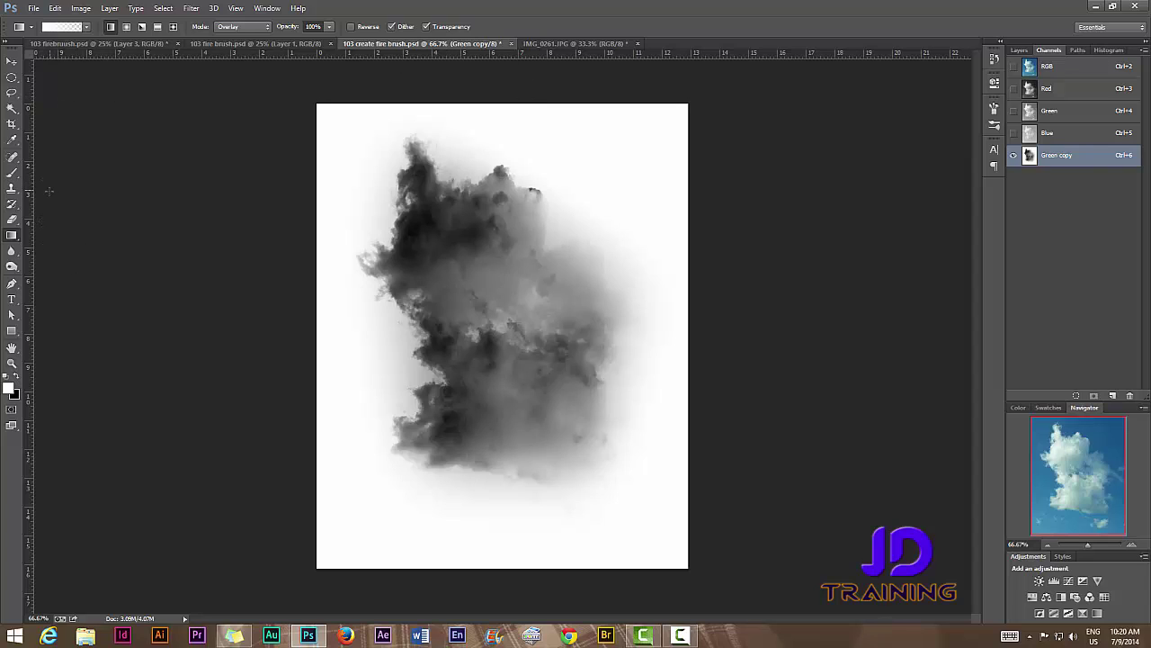
# - Review the cloud brush's Shape Dynamics and Transfer settings and set its tip spacing to 16%
pyautogui.click(11, 171)
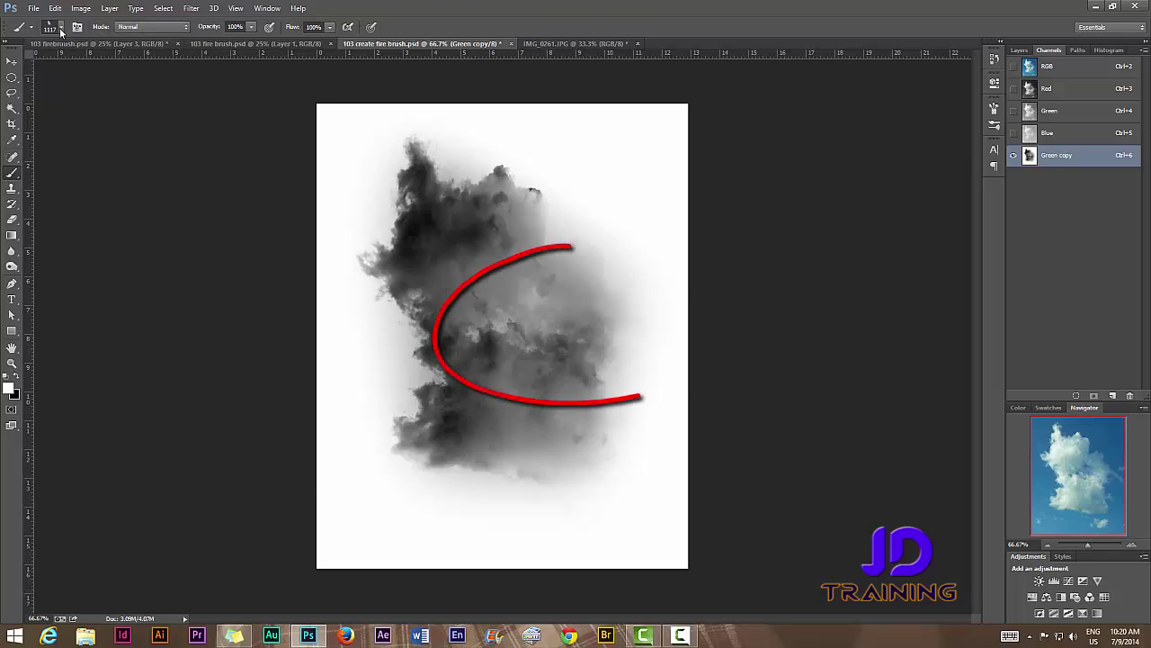
pyautogui.click(60, 28)
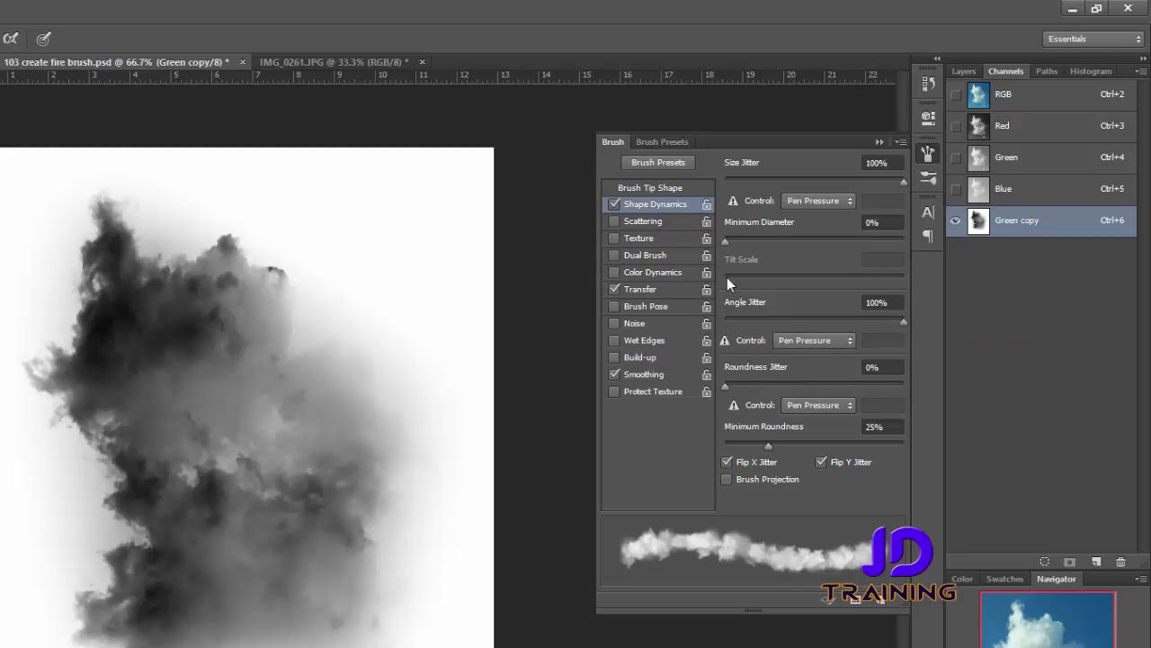
pyautogui.click(630, 289)
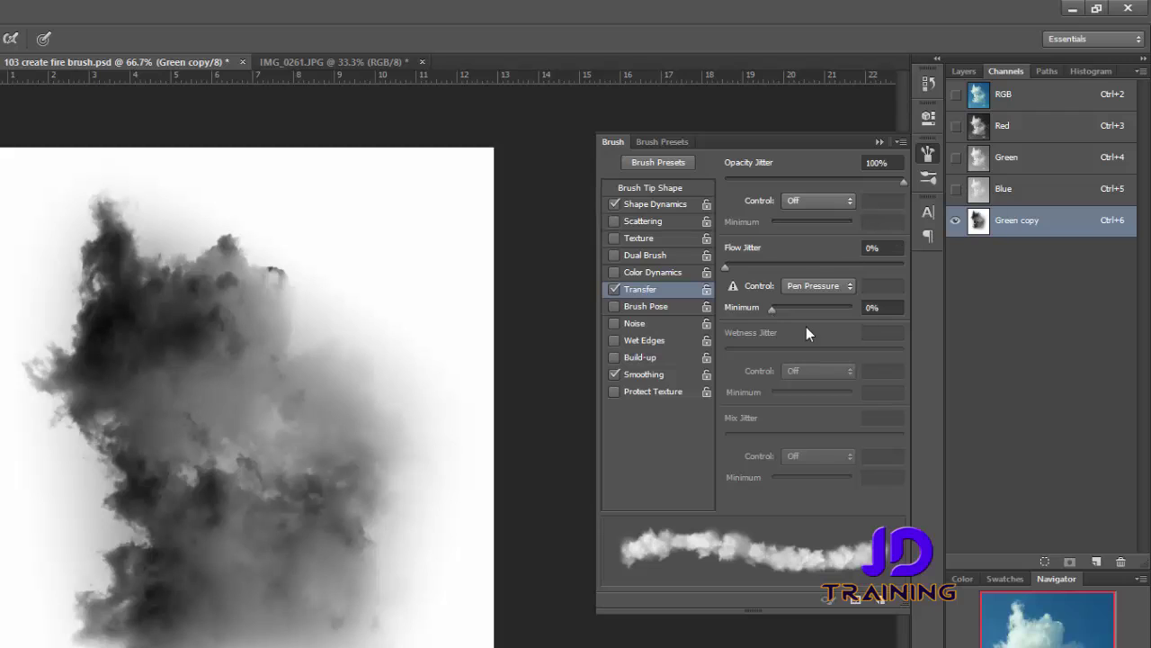
pyautogui.click(673, 205)
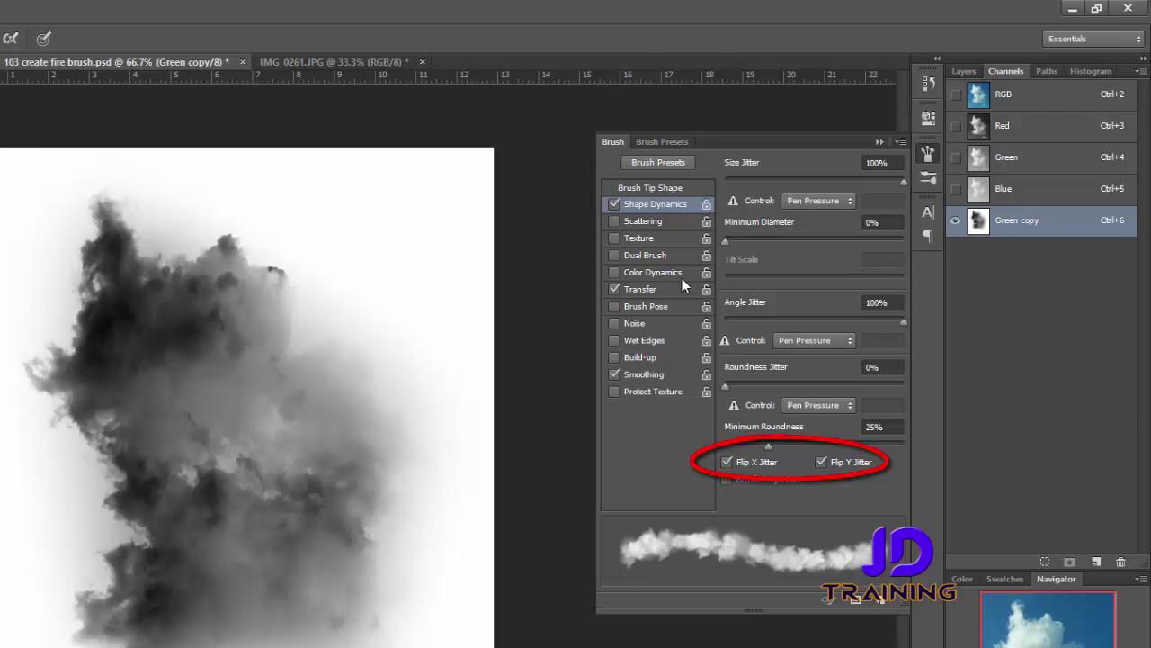
pyautogui.click(649, 187)
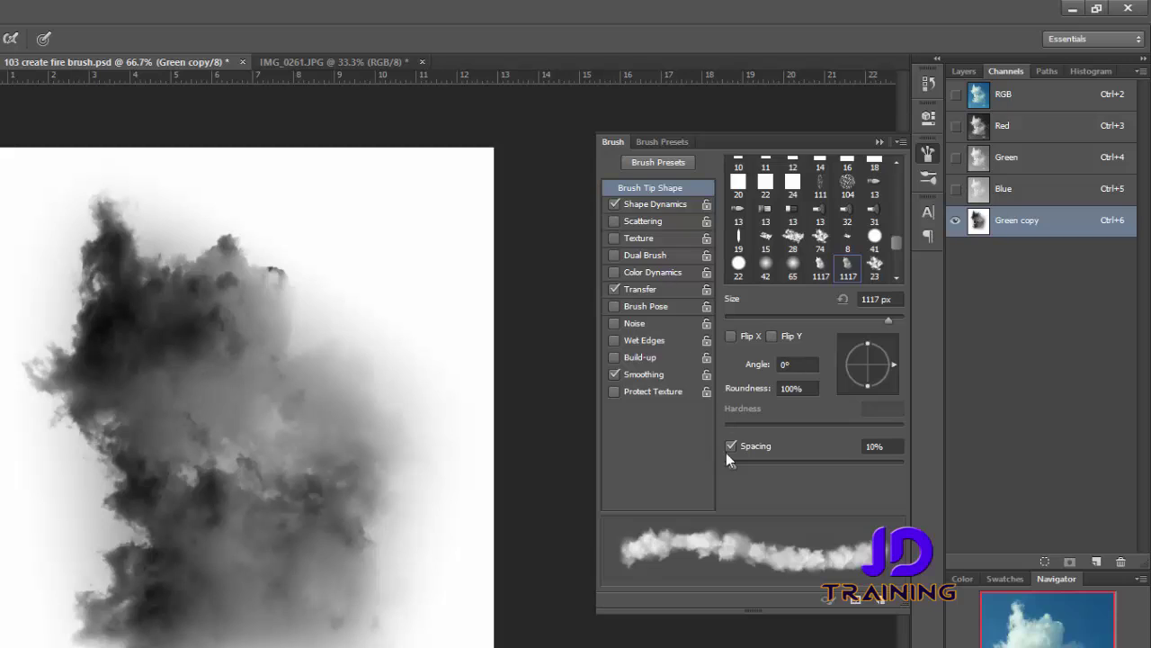
pyautogui.moveTo(733, 469); pyautogui.dragTo(738, 468)
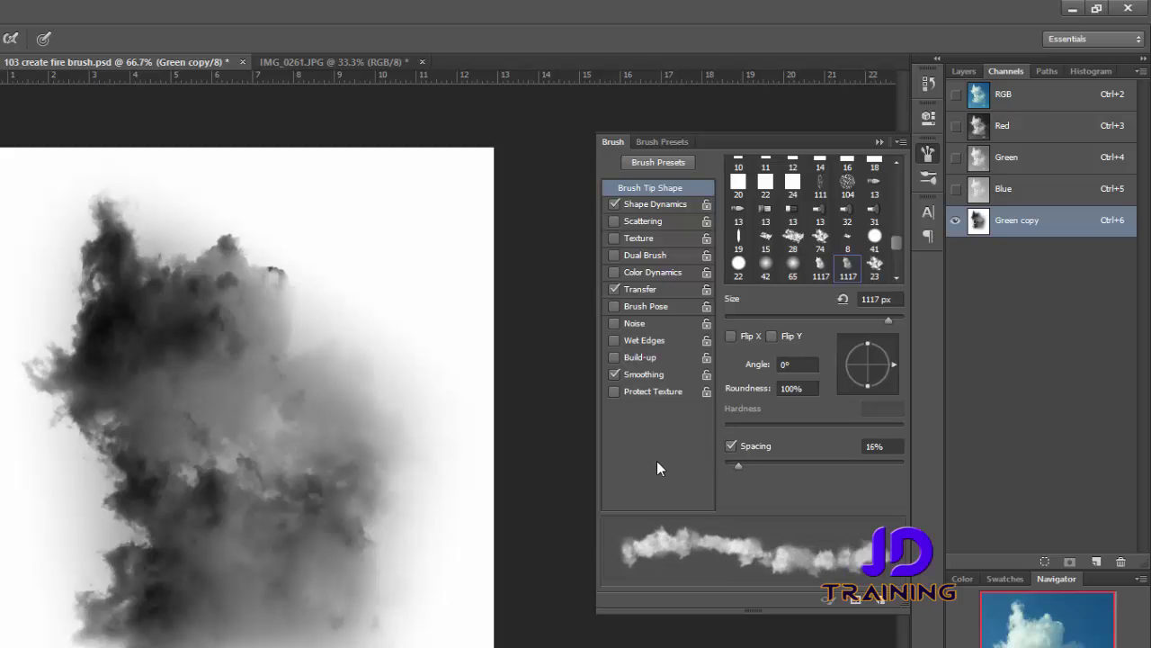
pyautogui.click(879, 142)
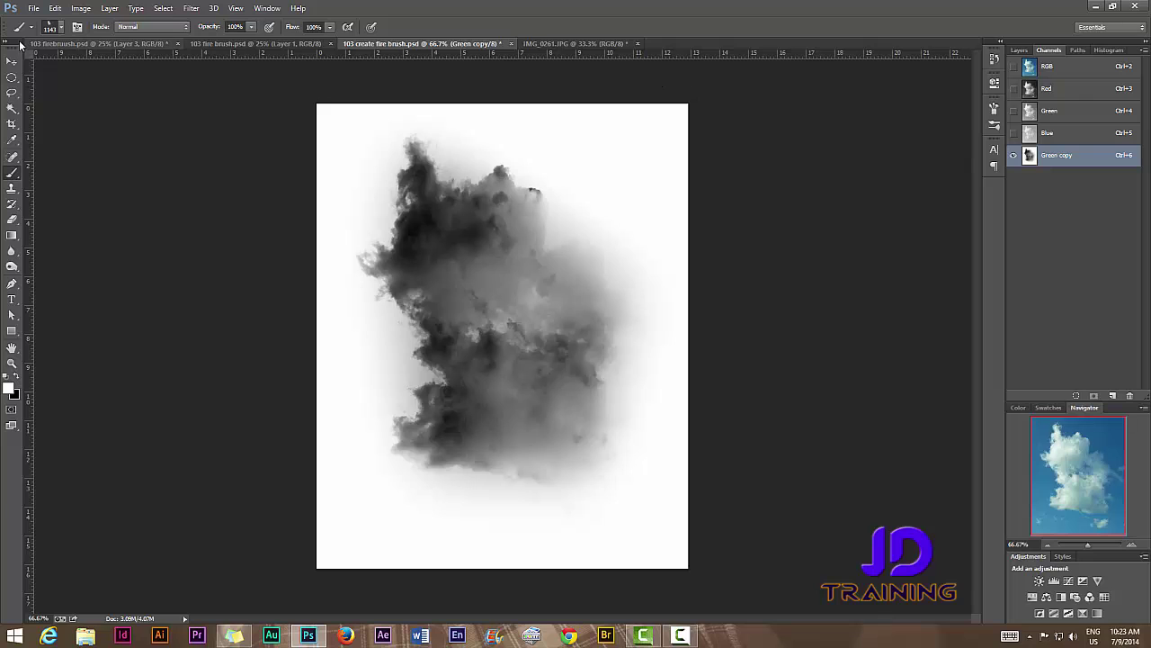
# - Create a new blank document with the preset settings and fill its background with black
pyautogui.click(31, 9)
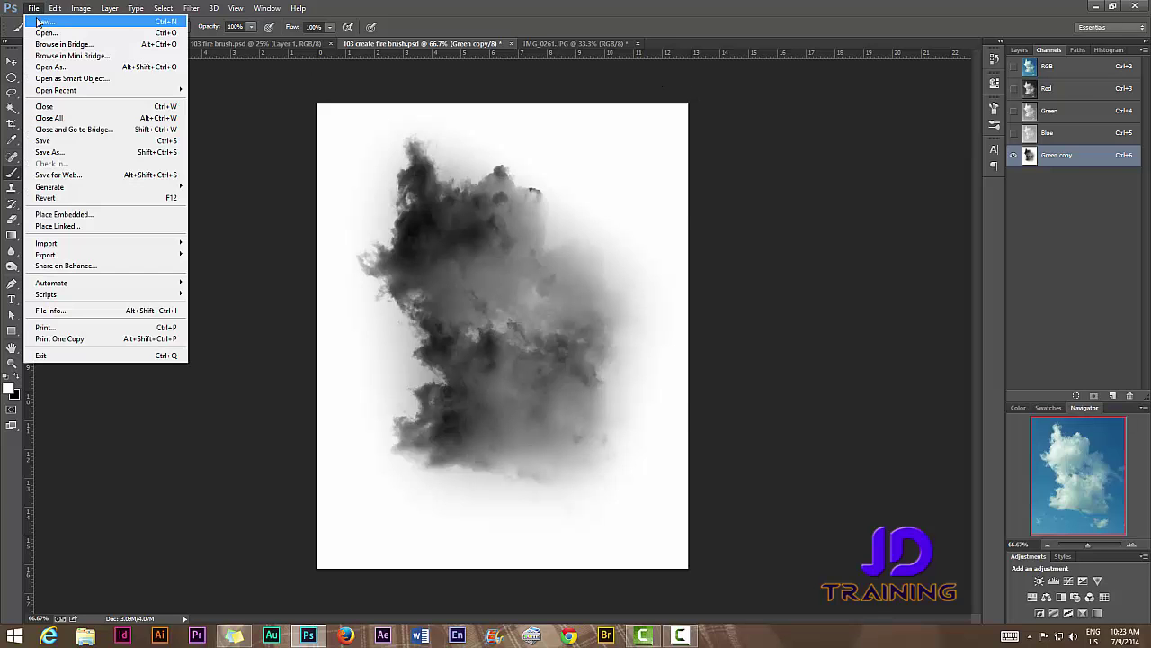
pyautogui.click(39, 22)
pyautogui.click(691, 227)
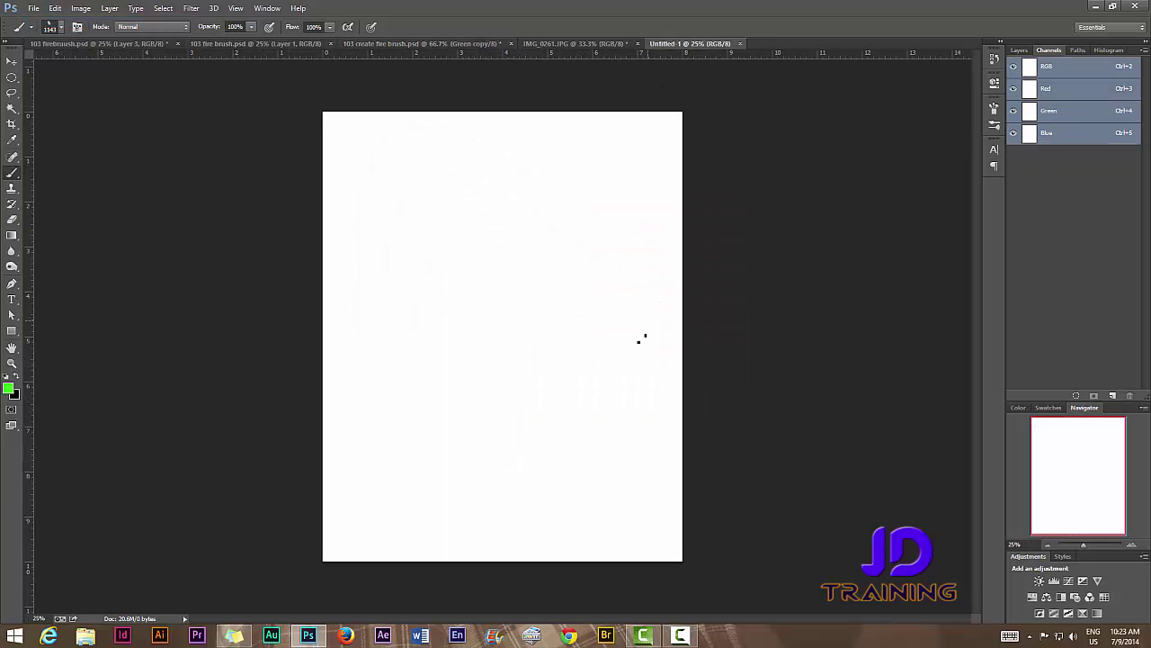
pyautogui.hotkey('ctrl', 'BackSpace')
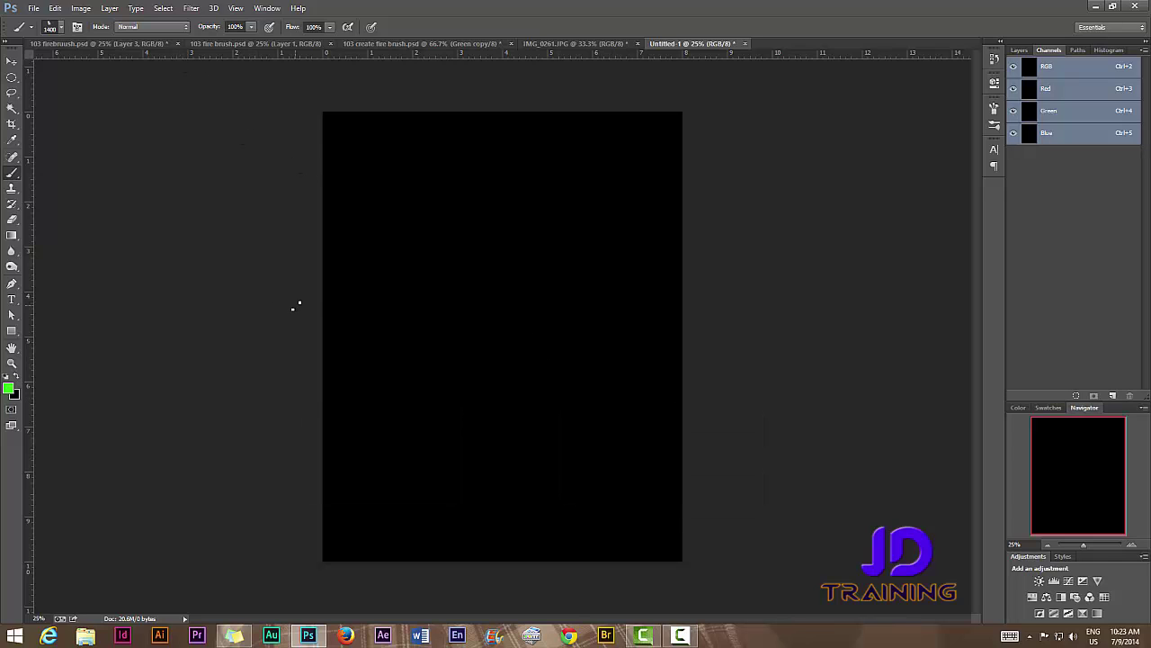
# - Enlarge the cloud brush to 4300 px
pyautogui.press(']')
pyautogui.press(']')
pyautogui.press(']')
pyautogui.press(']')
pyautogui.press(']')
pyautogui.press(']')
pyautogui.press(']')
pyautogui.press(']')
# - Test the cloud brush with green dabs and strokes across the black background
pyautogui.click(464, 266)
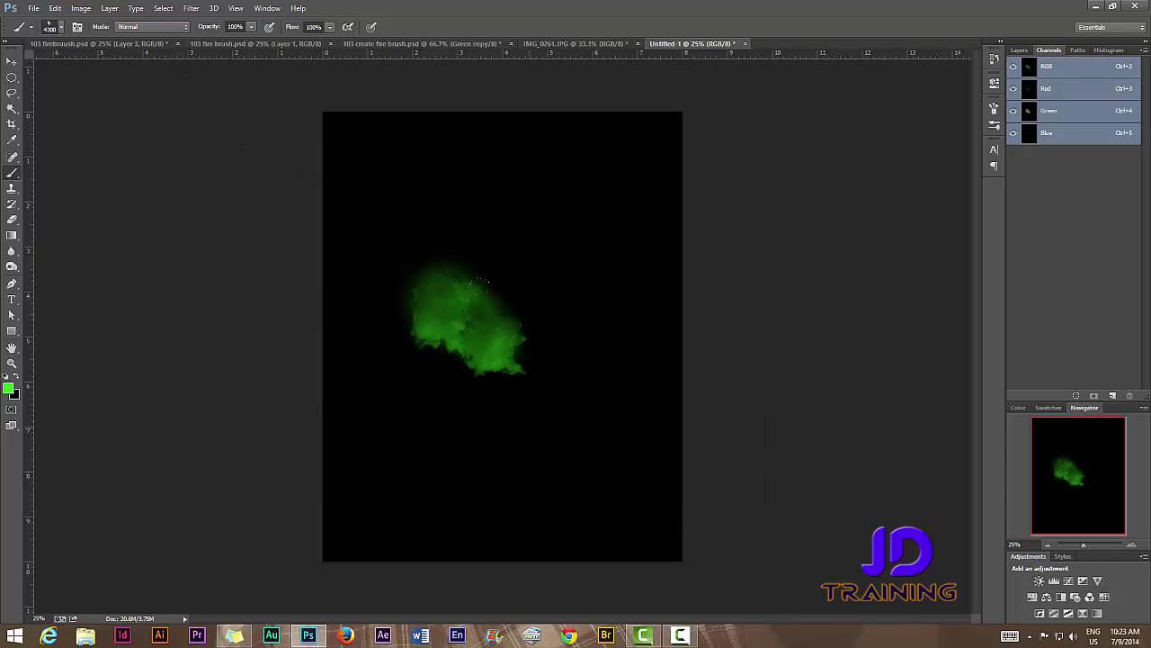
pyautogui.moveTo(479, 286); pyautogui.dragTo(540, 355)
pyautogui.click(476, 328)
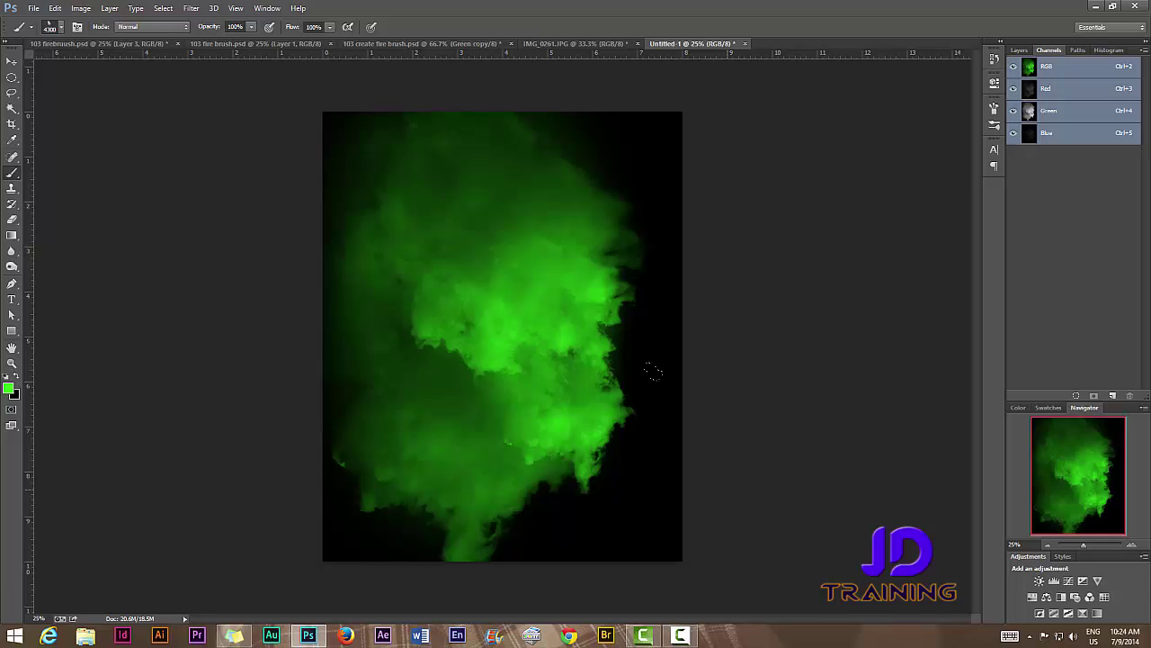
# - Add a new layer above the black background and set the foreground colour to white
pyautogui.click(1020, 51)
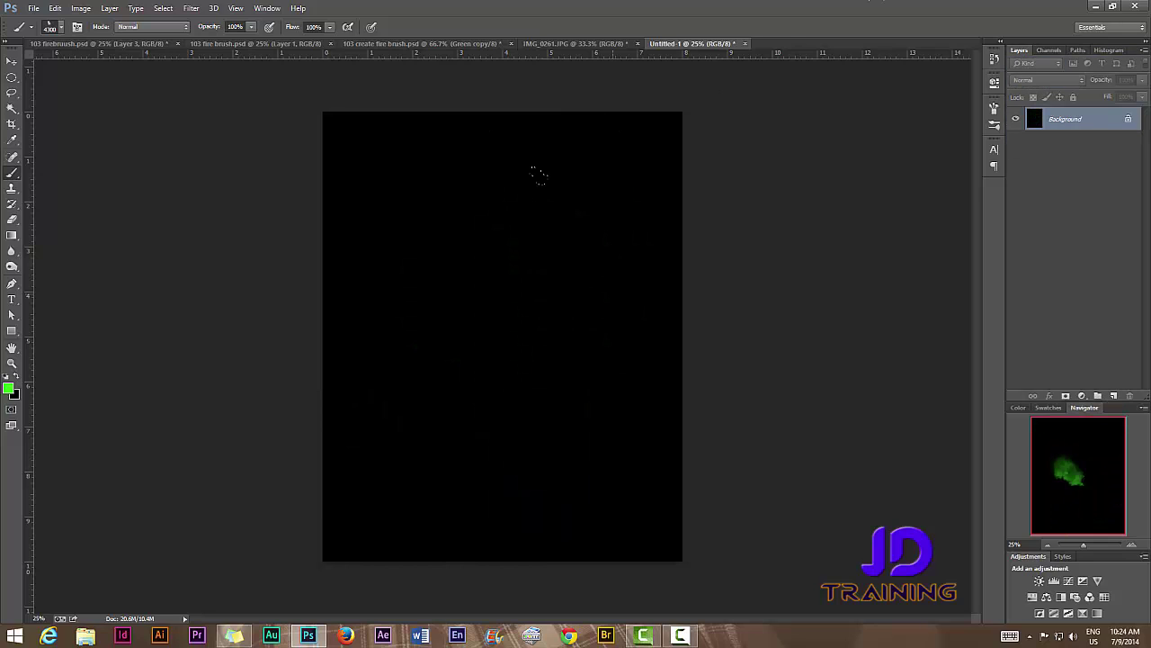
pyautogui.click(1114, 396)
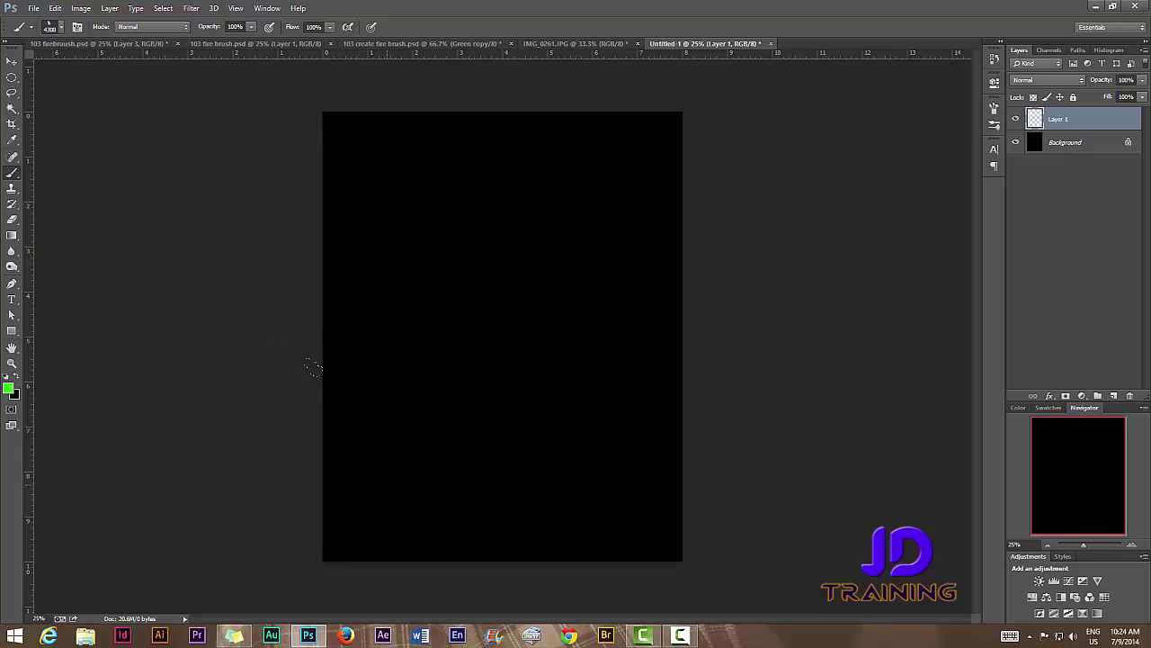
pyautogui.click(6, 376)
pyautogui.click(15, 377)
# - Paint overlapping white cloud dabs across the lower half of the canvas on Layer 1
pyautogui.click(310, 363)
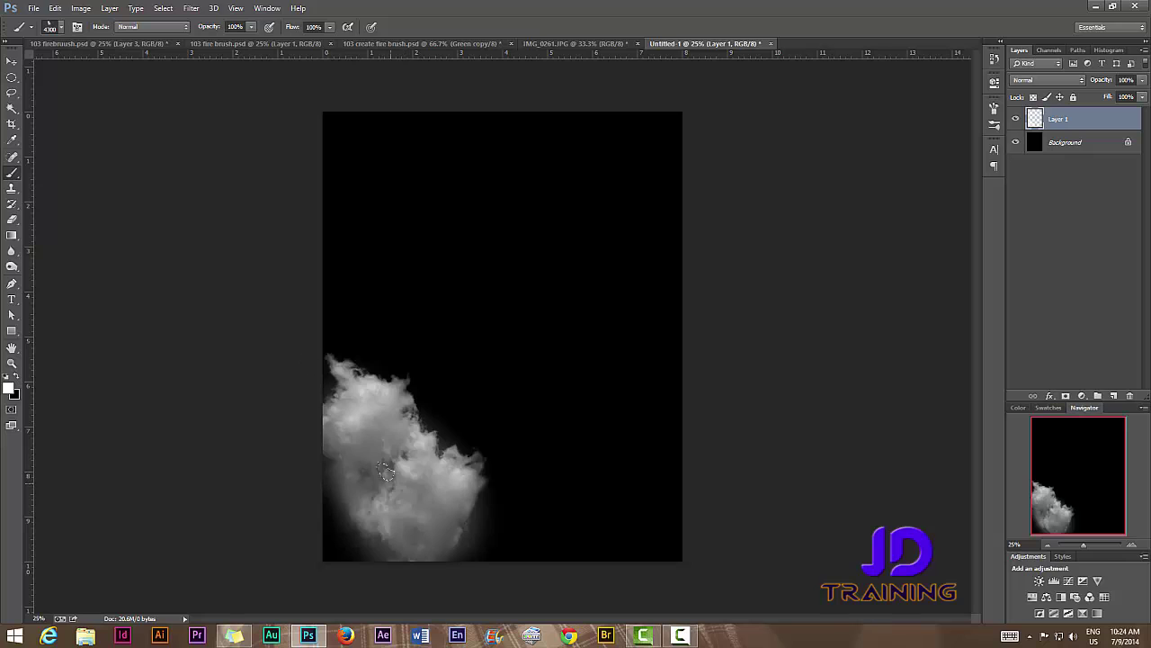
pyautogui.click(481, 424)
pyautogui.click(438, 321)
pyautogui.click(440, 249)
pyautogui.click(440, 251)
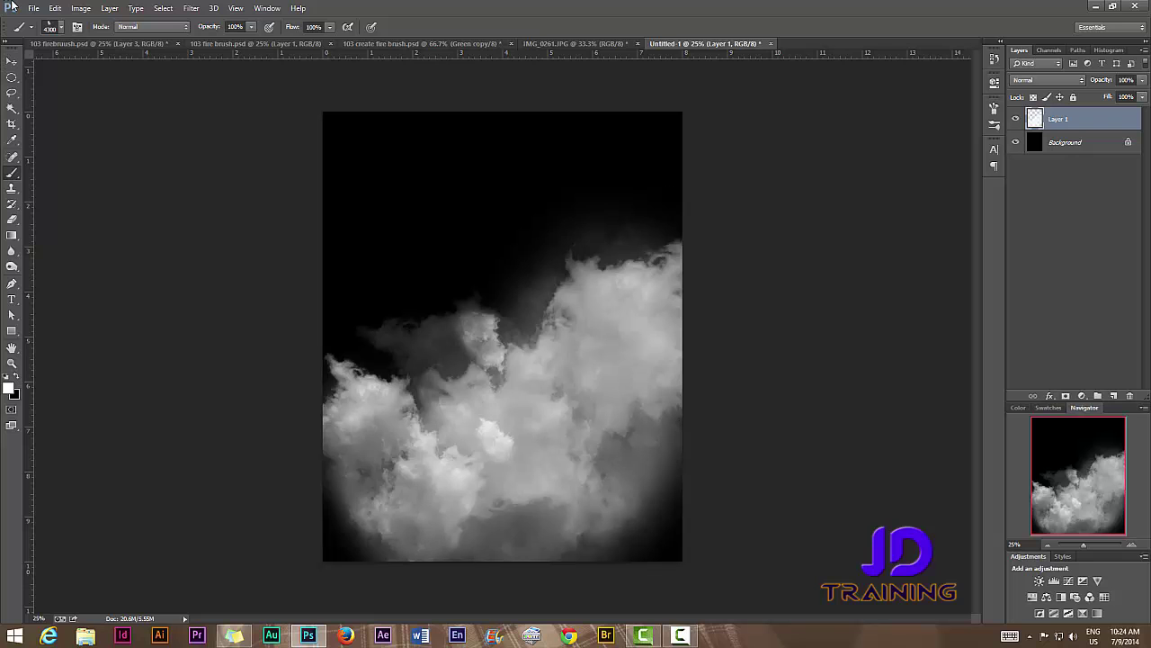
pyautogui.click(11, 59)
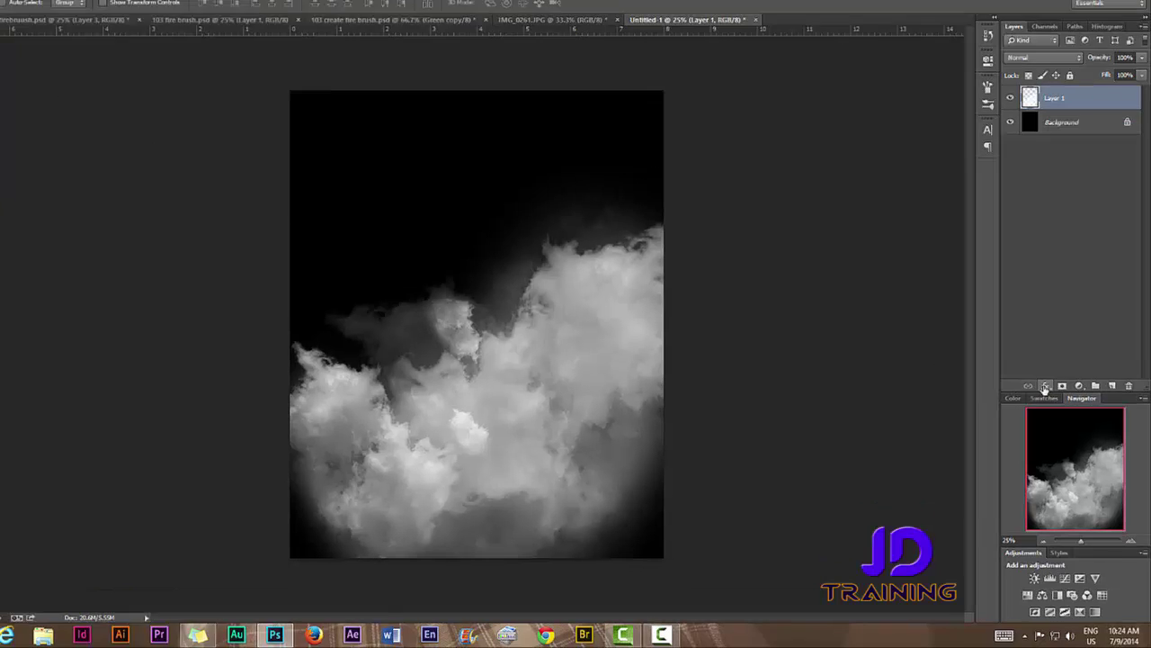
# - Add an Outer Glow to Layer 1 with Hard Light blend mode and 100% opacity
pyautogui.click(1045, 386)
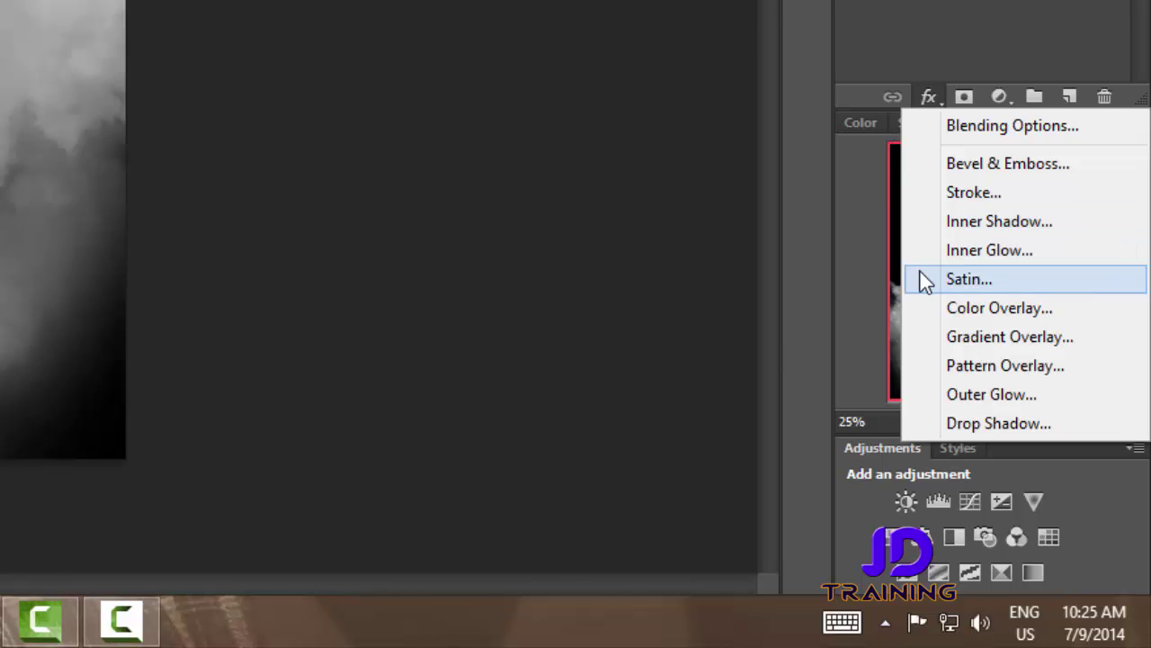
pyautogui.click(972, 394)
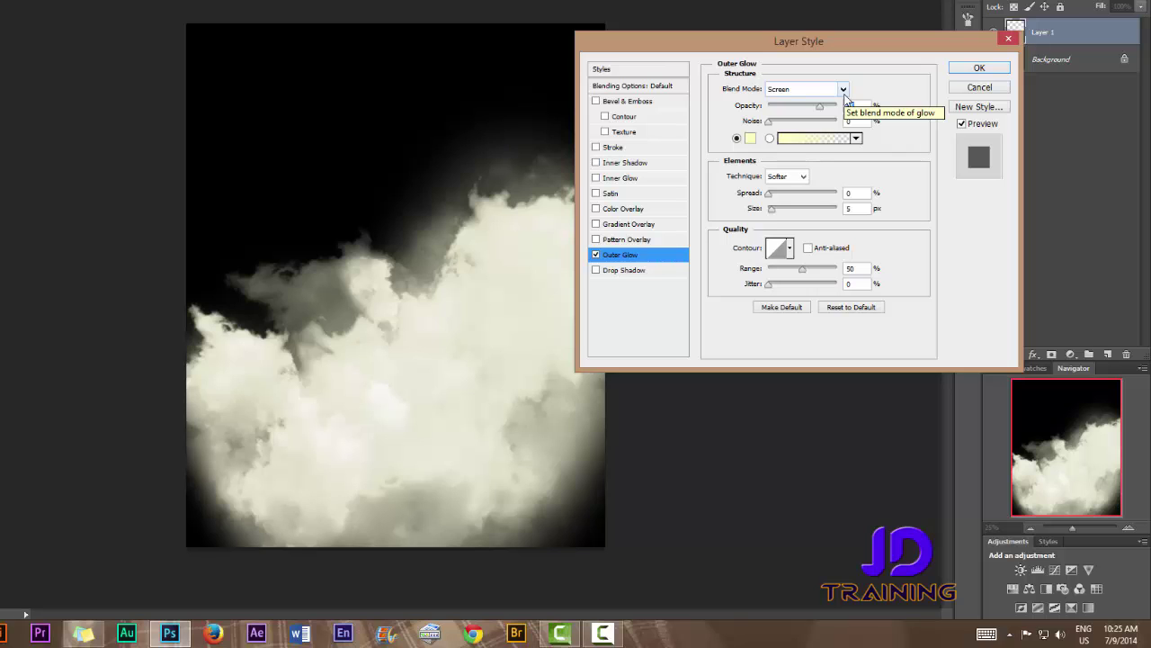
pyautogui.click(844, 93)
pyautogui.click(770, 218)
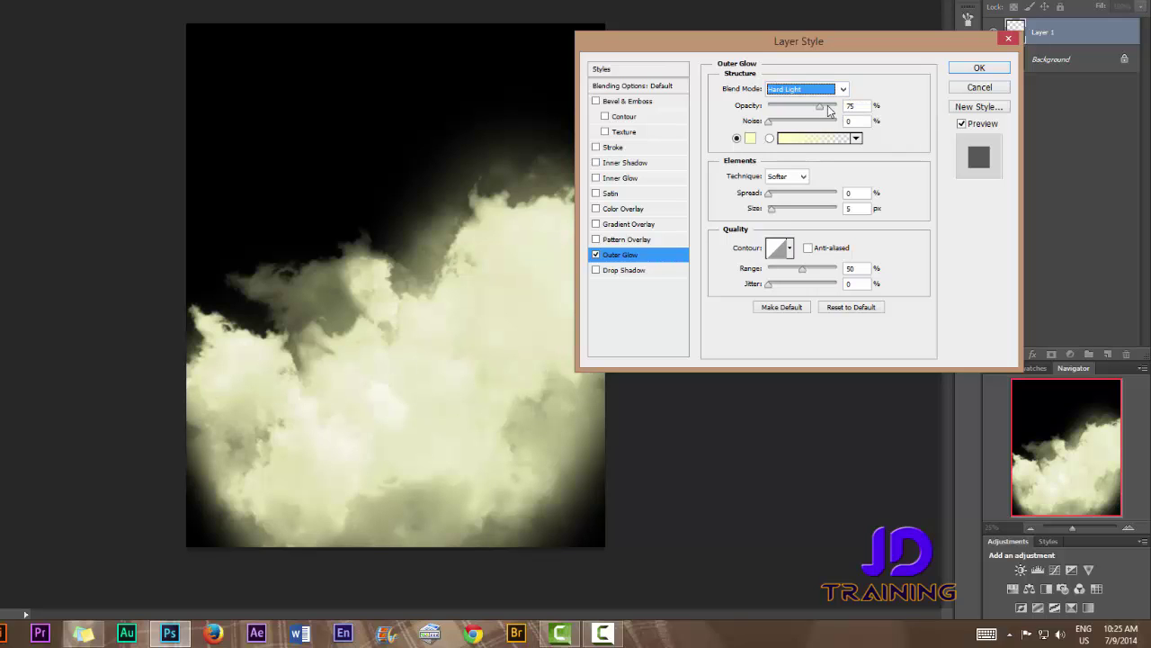
pyautogui.moveTo(820, 107); pyautogui.dragTo(845, 108)
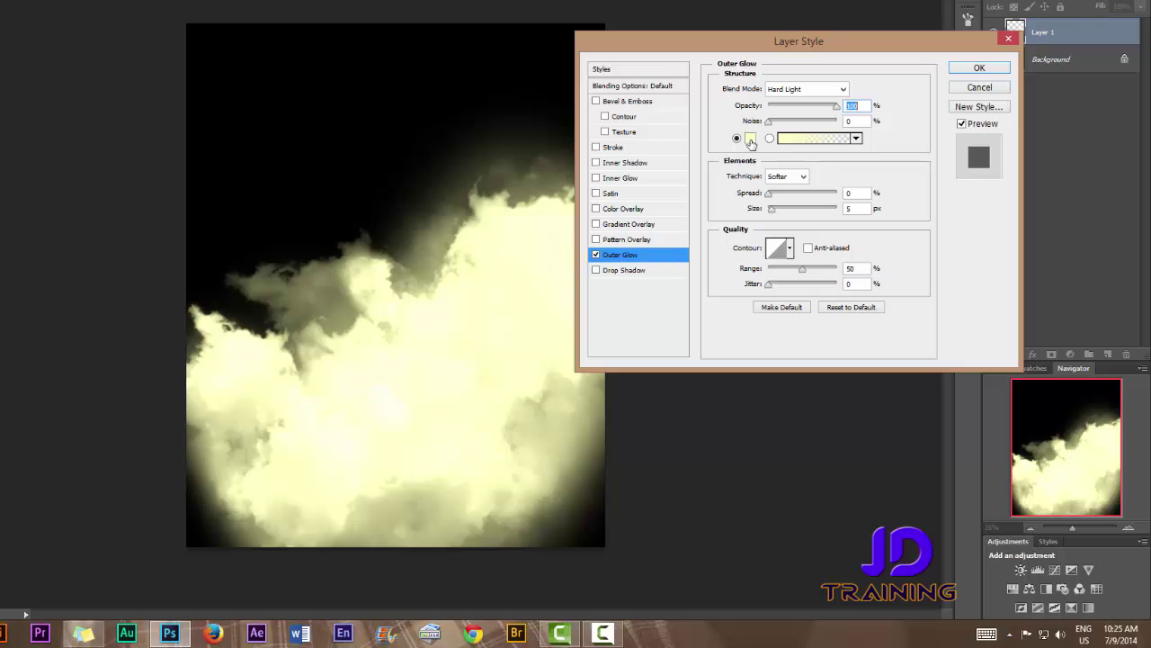
# - Set the Outer Glow colour to red with RGB values 253, 0, 0
pyautogui.click(750, 141)
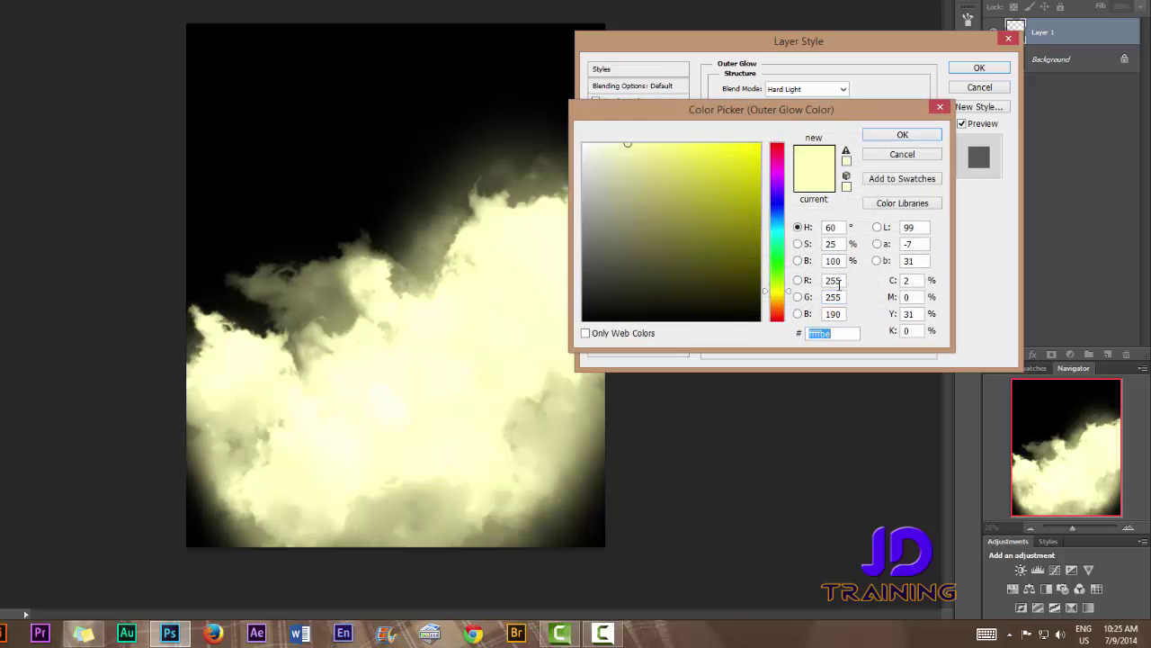
pyautogui.moveTo(839, 285); pyautogui.dragTo(816, 281)
pyautogui.write('253')
pyautogui.press('Tab')
pyautogui.write('0')
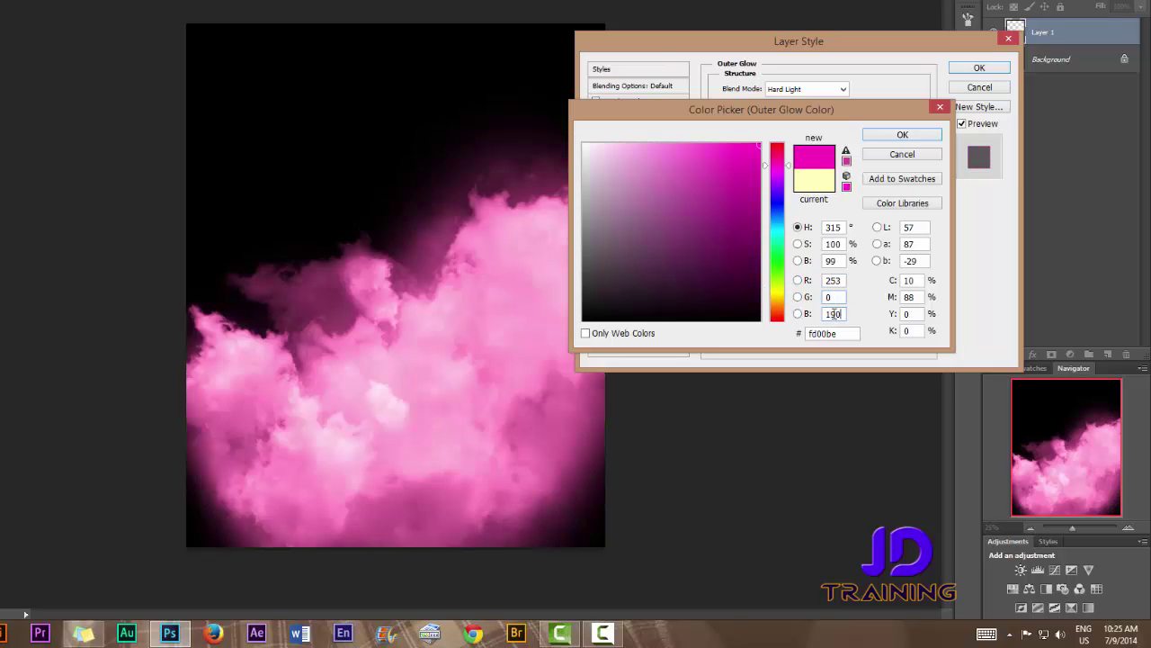
pyautogui.press('Tab')
pyautogui.write('0')
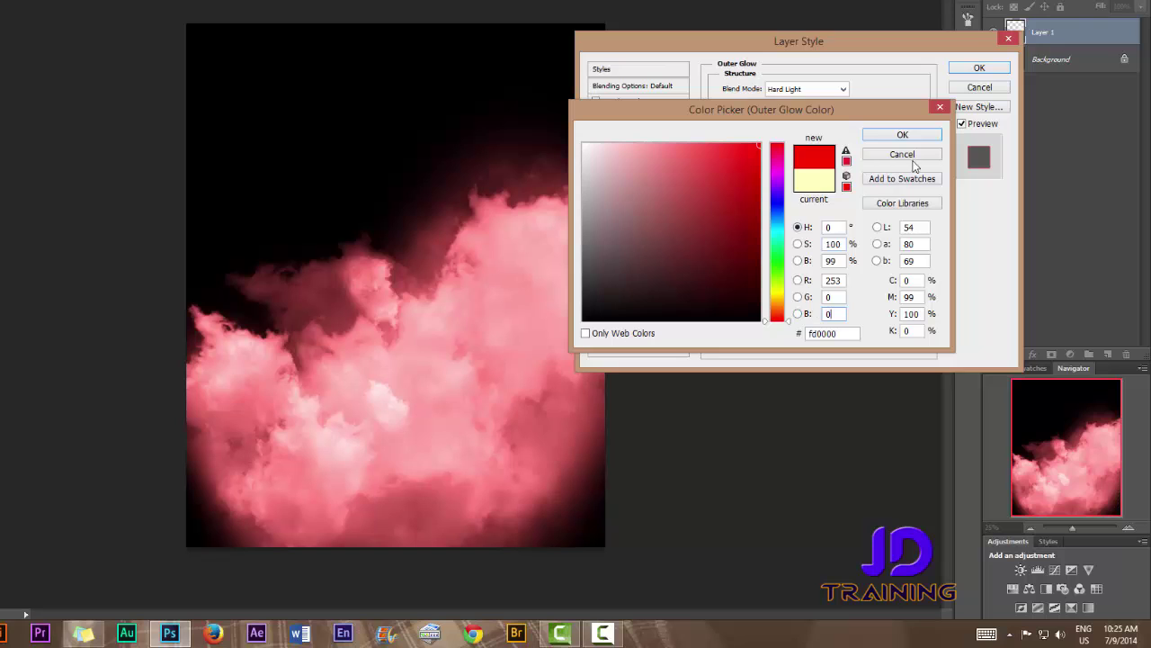
pyautogui.click(902, 134)
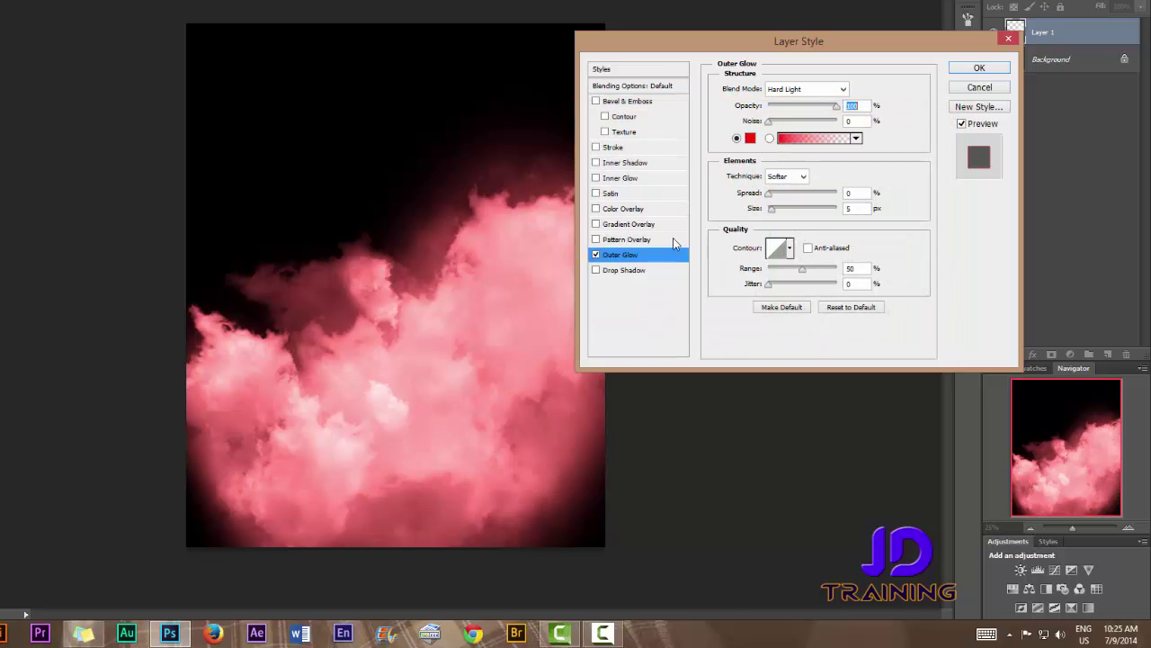
# - Add an Inner Glow to Layer 1 with Hard Light blend mode and 100% opacity
pyautogui.click(620, 177)
pyautogui.click(843, 91)
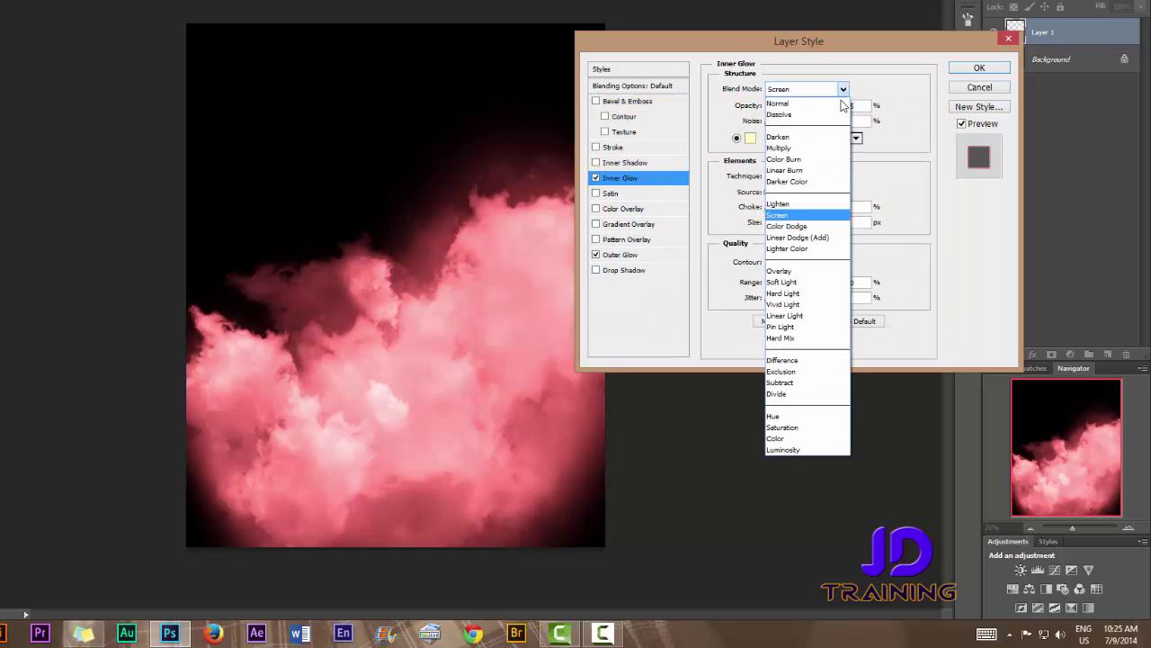
pyautogui.click(808, 293)
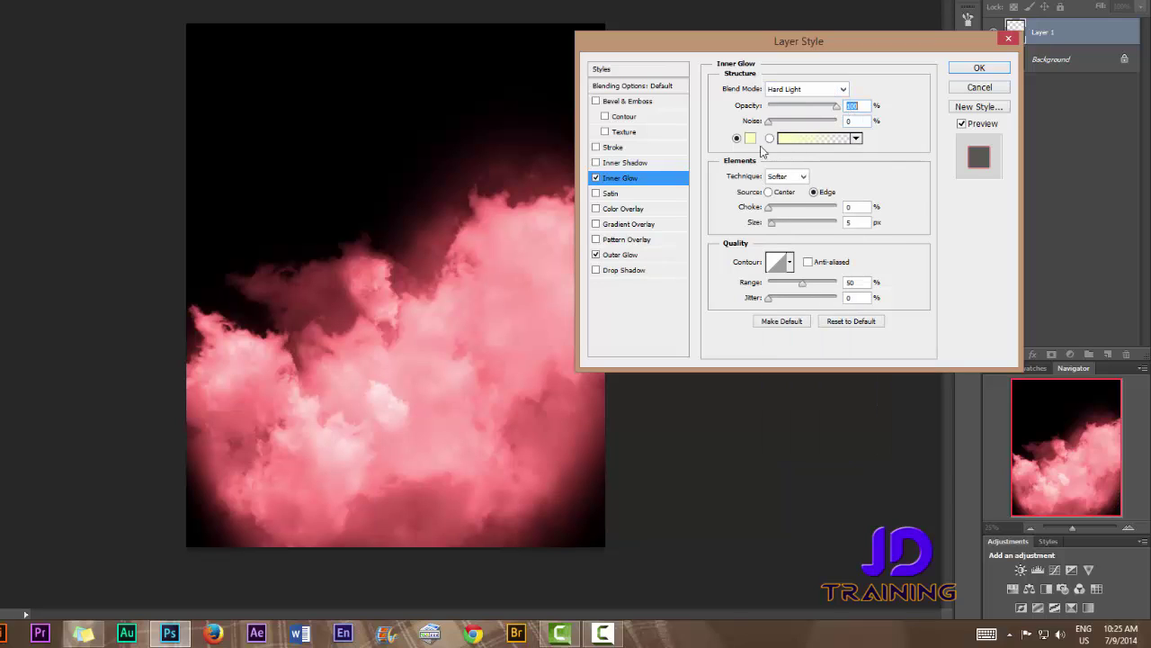
# - Set the Inner Glow colour to orange with RGB values 255, 155, 37 and apply the layer style
pyautogui.click(750, 138)
pyautogui.moveTo(840, 280); pyautogui.dragTo(799, 302)
pyautogui.write('255')
pyautogui.write('155')
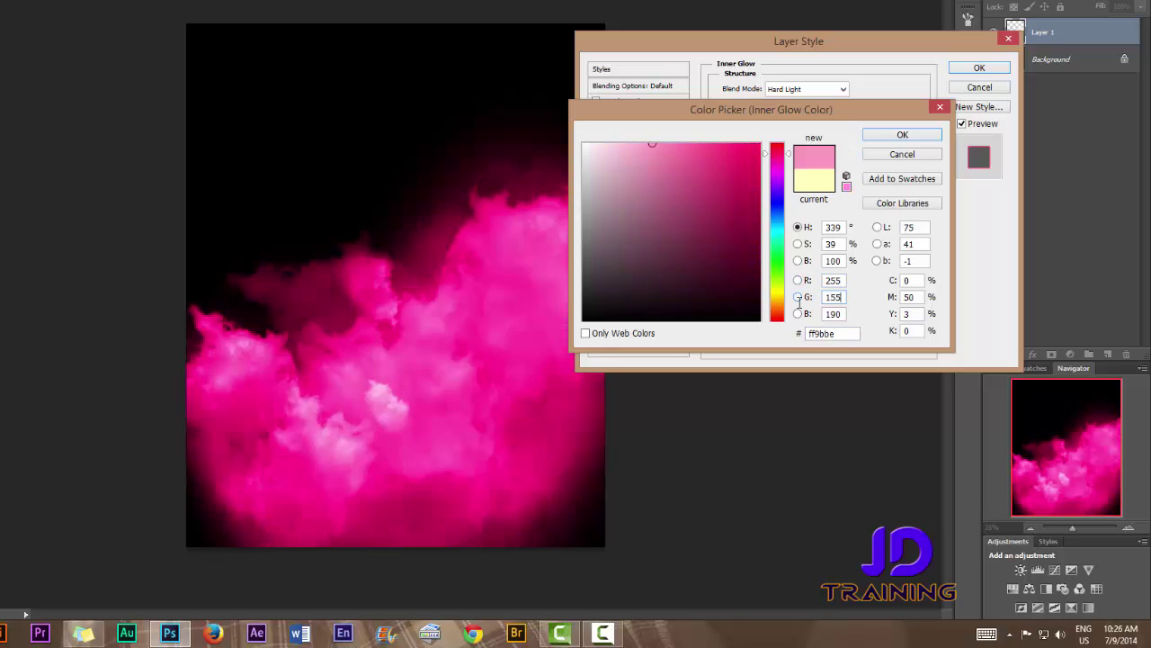
pyautogui.doubleClick(828, 317)
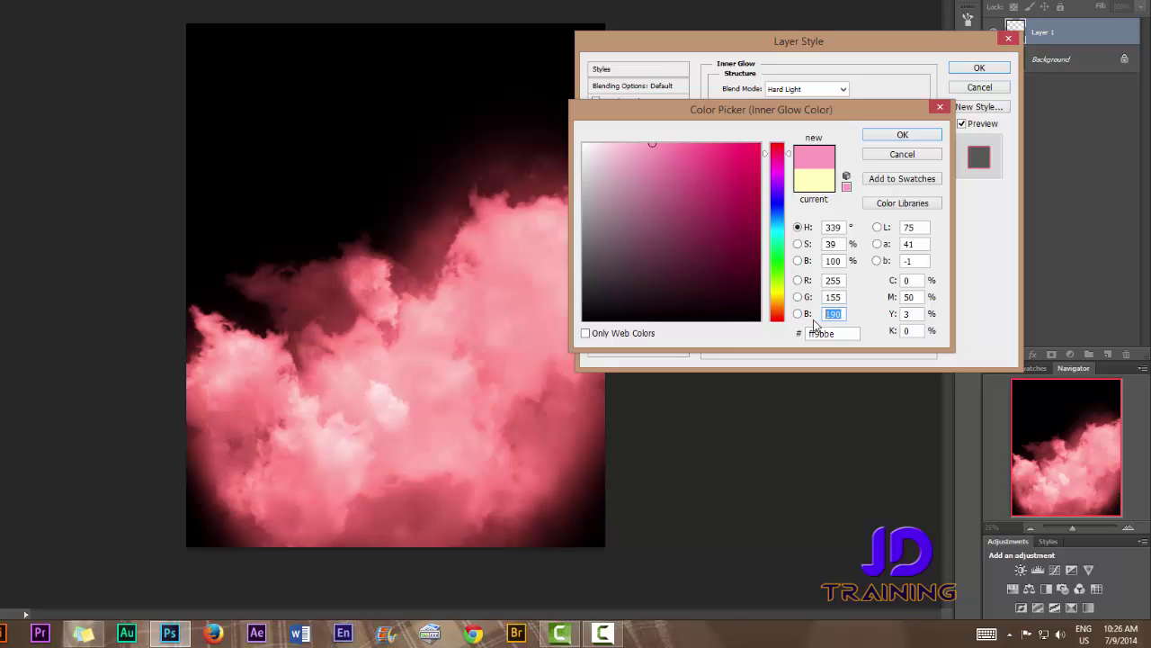
pyautogui.write('37')
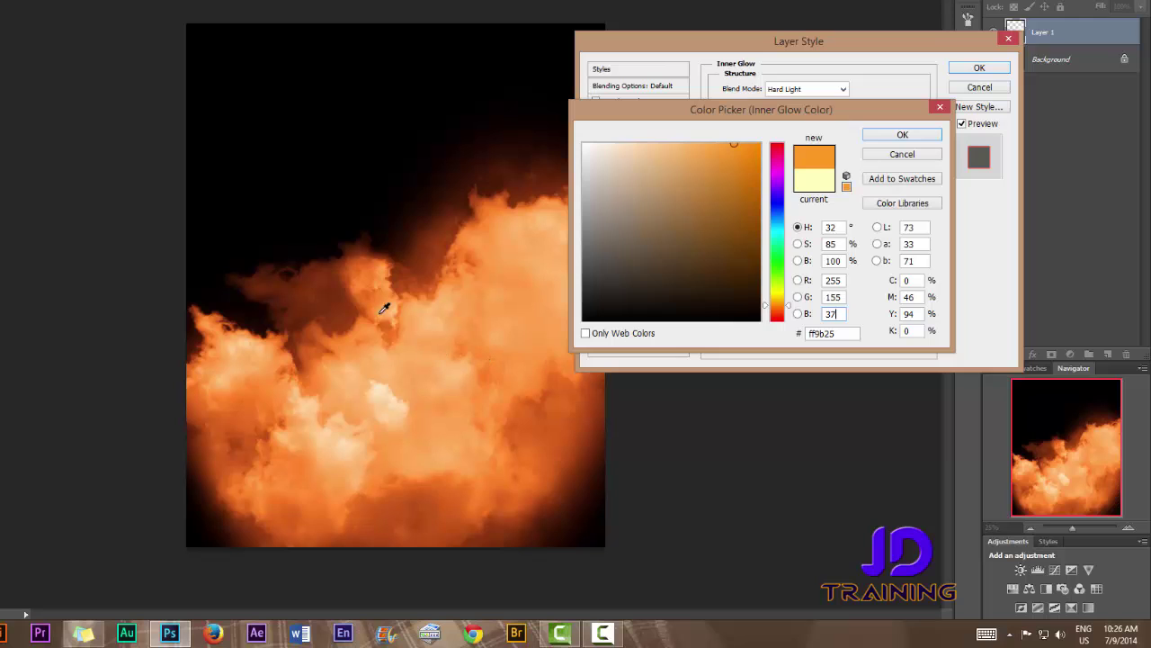
pyautogui.click(902, 135)
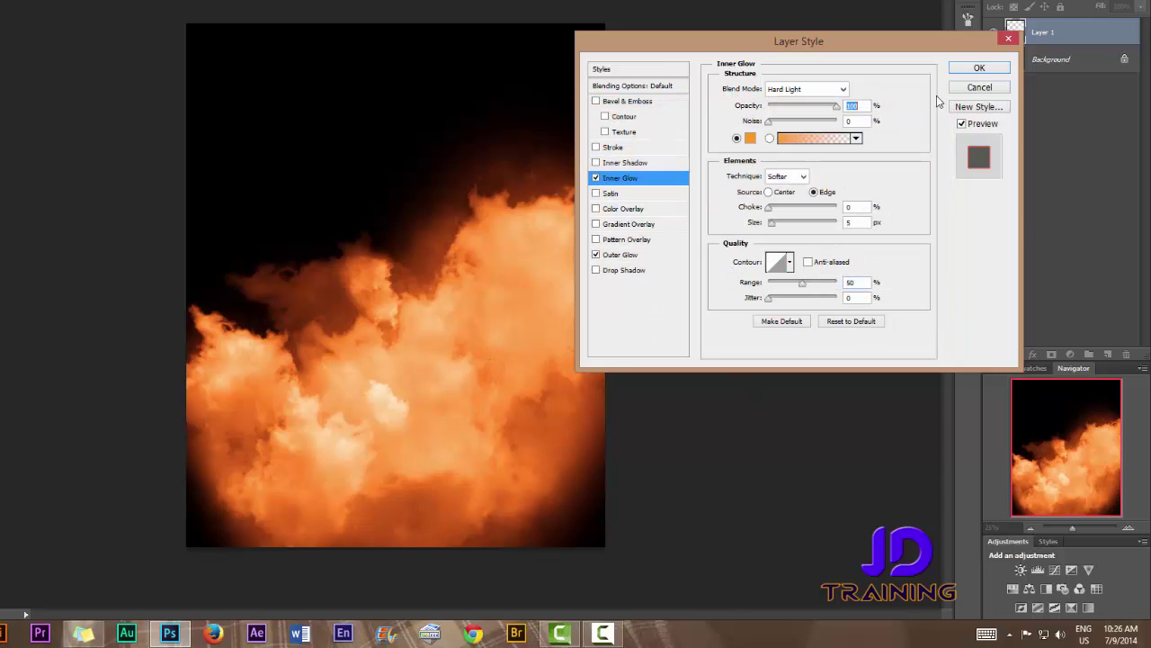
pyautogui.click(973, 71)
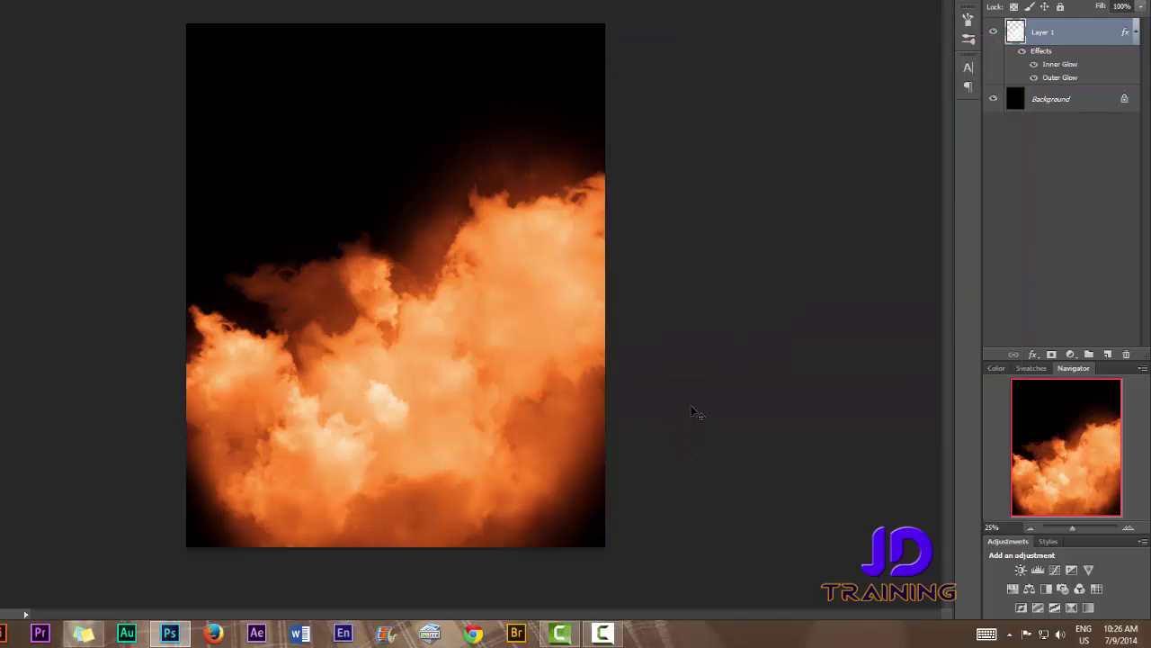
# - Change Layer 1's Inner Glow colour to a deeper orange with RGB values 255, 124, 37 and apply the layer style
pyautogui.doubleClick(1057, 65)
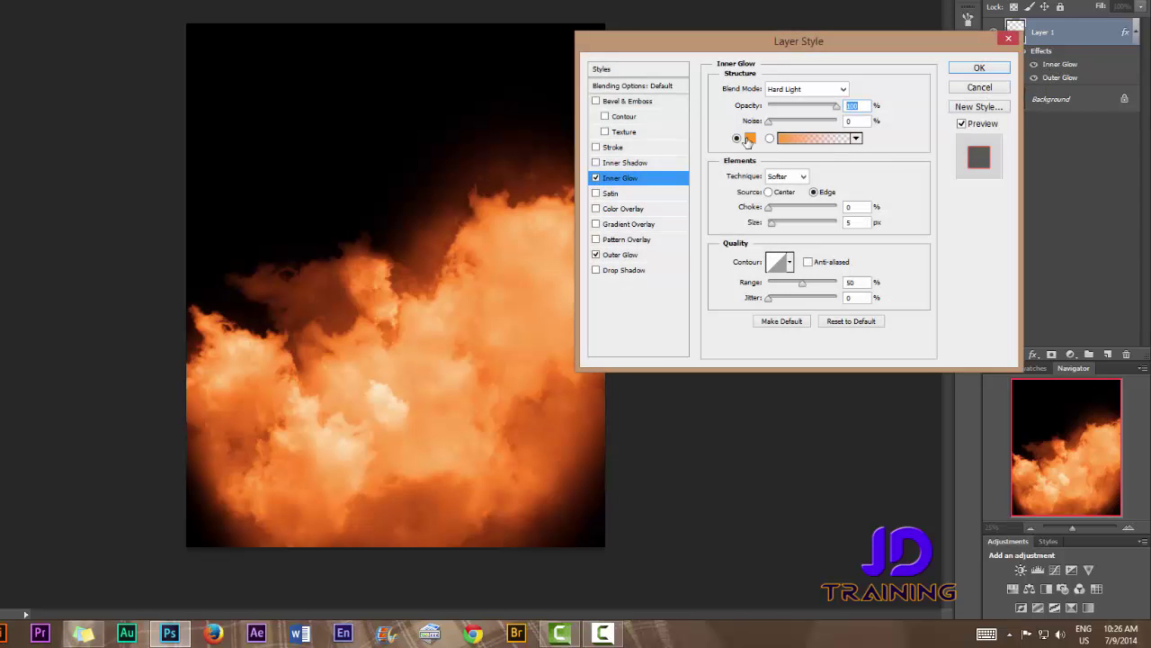
pyautogui.click(749, 139)
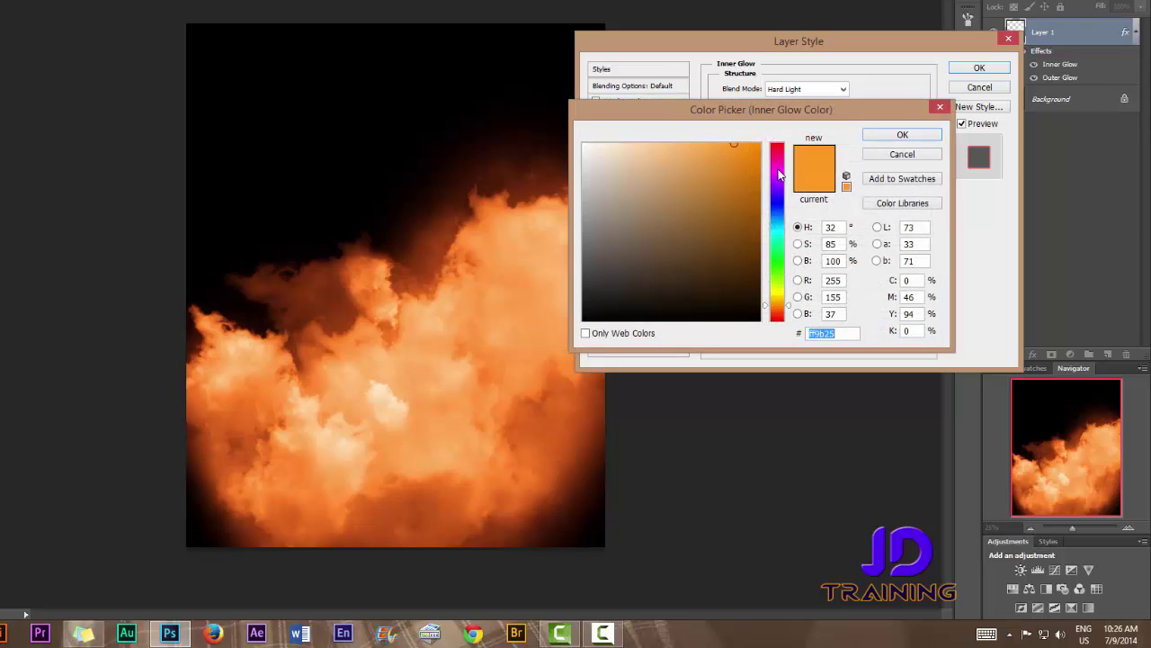
pyautogui.click(780, 154)
pyautogui.click(781, 174)
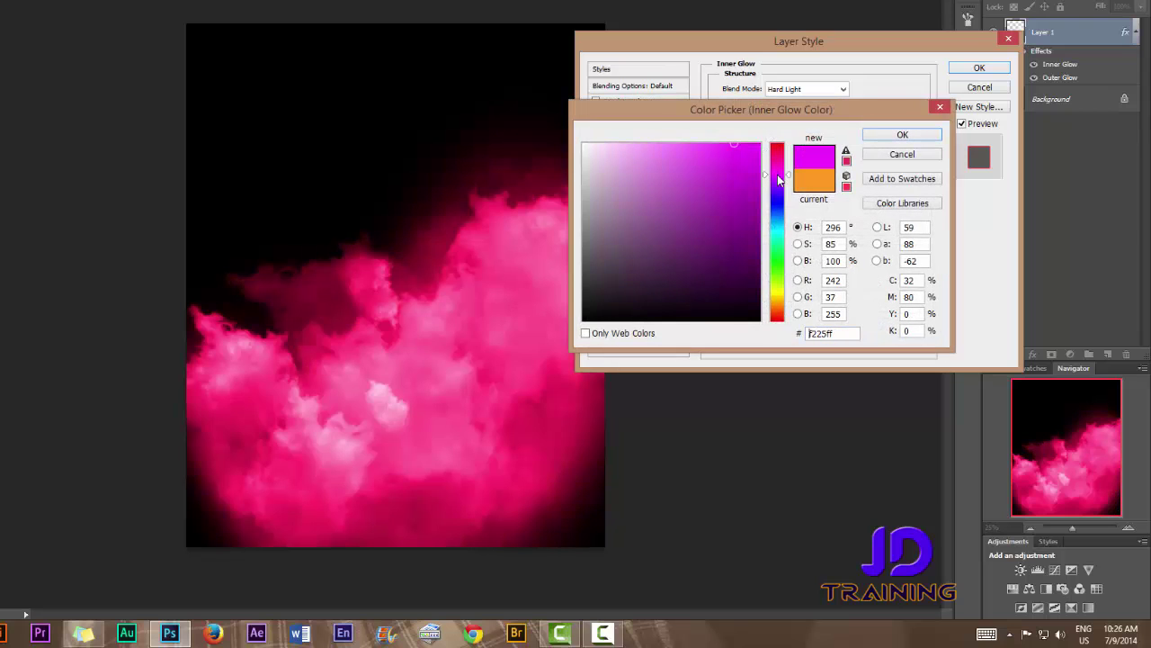
pyautogui.click(781, 307)
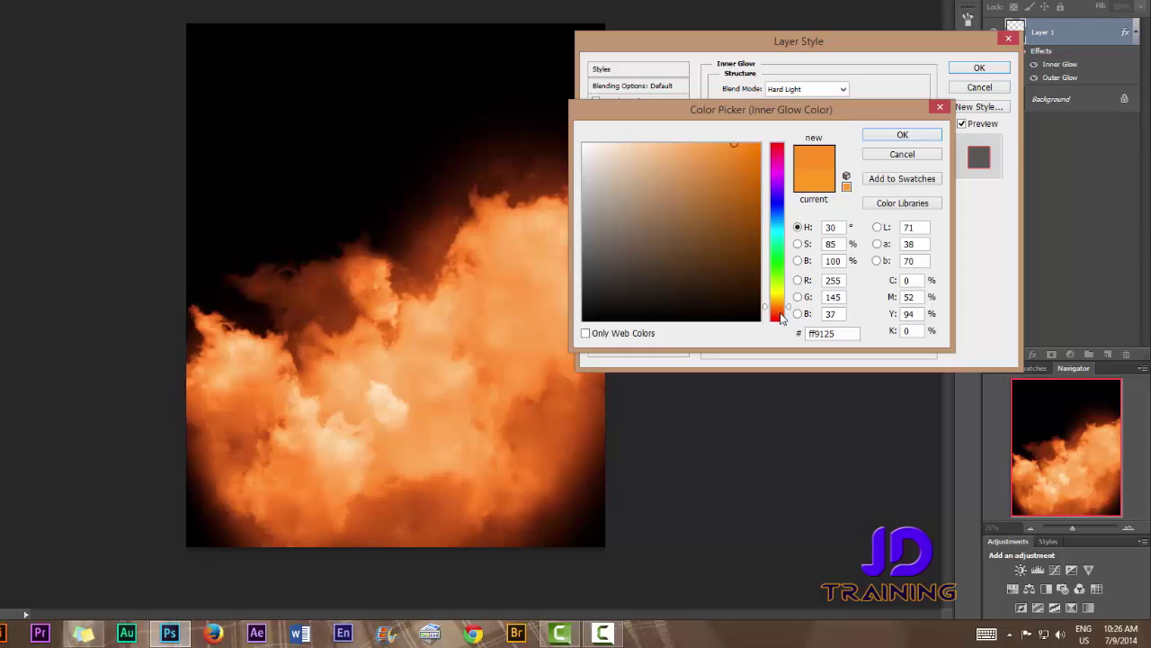
pyautogui.moveTo(781, 307); pyautogui.dragTo(781, 310)
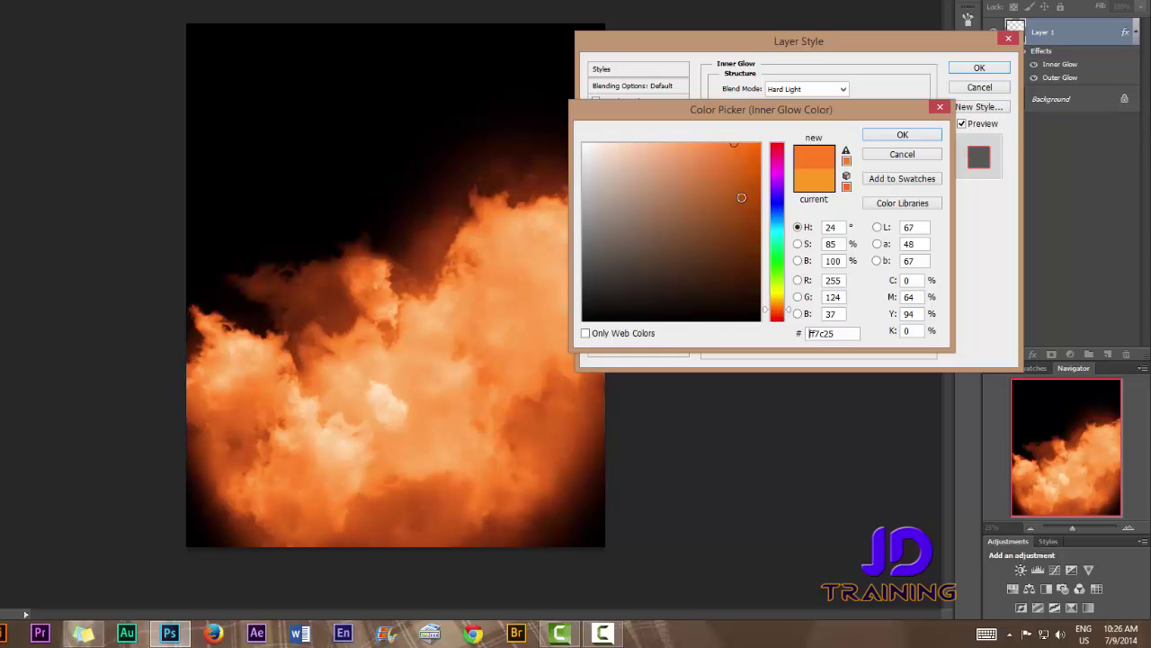
pyautogui.click(907, 137)
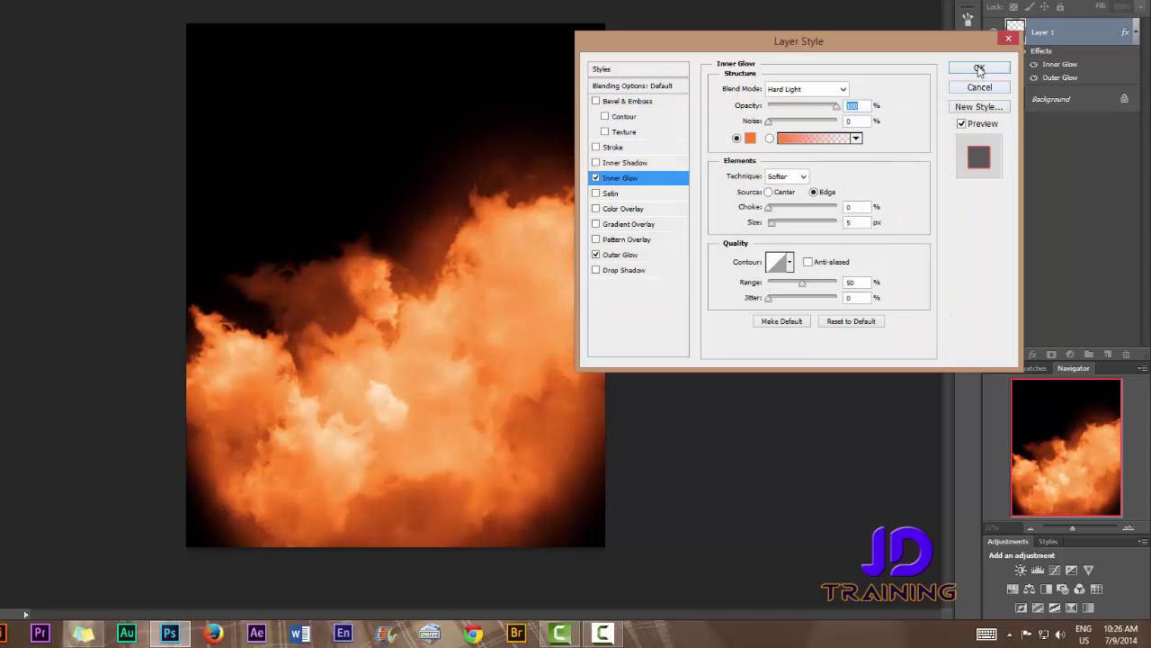
pyautogui.click(979, 70)
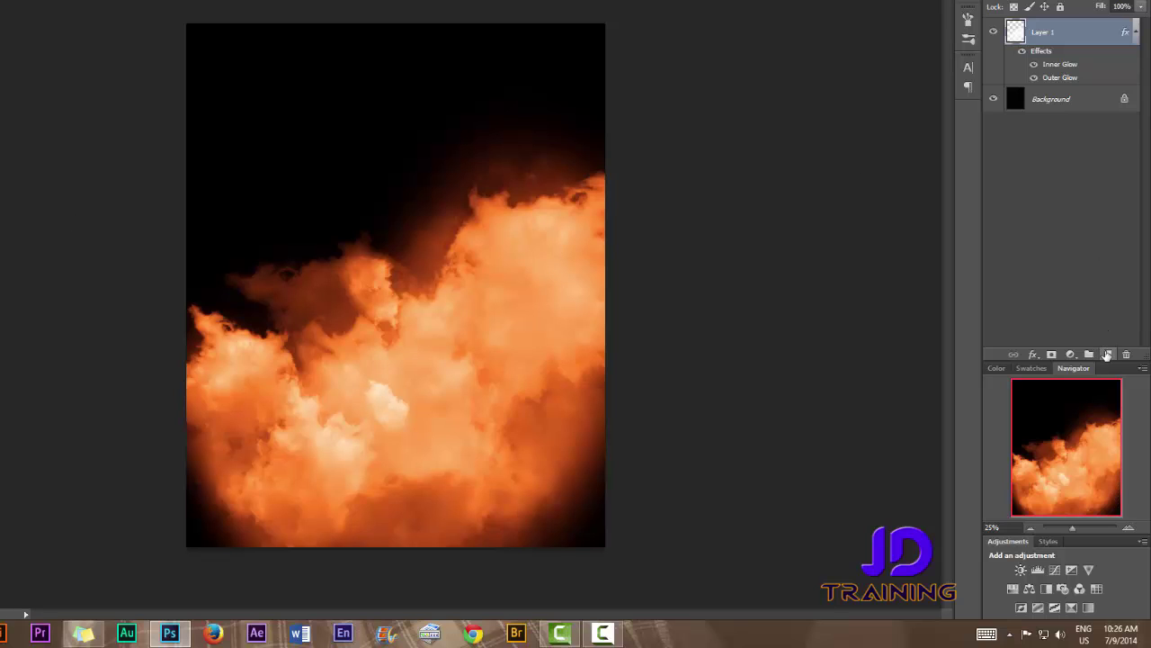
# - Create a new layer above Layer 1, copy Layer 1's glow effects onto it and hide Layer 1
pyautogui.click(1108, 355)
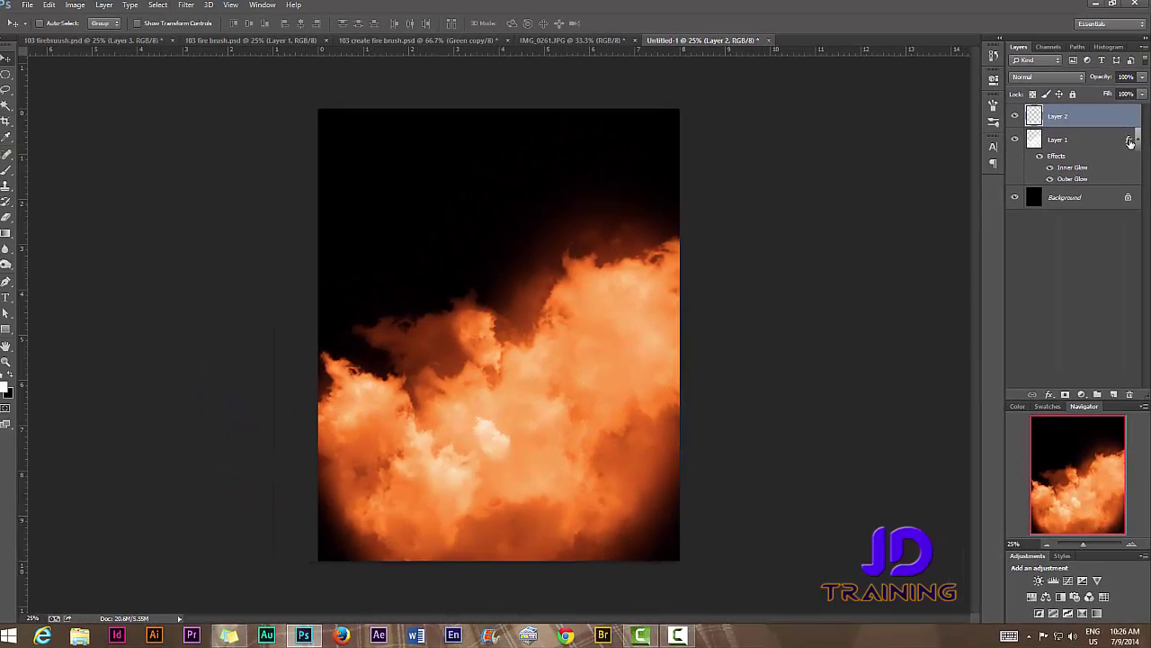
pyautogui.moveTo(1130, 145); pyautogui.dragTo(1129, 117)
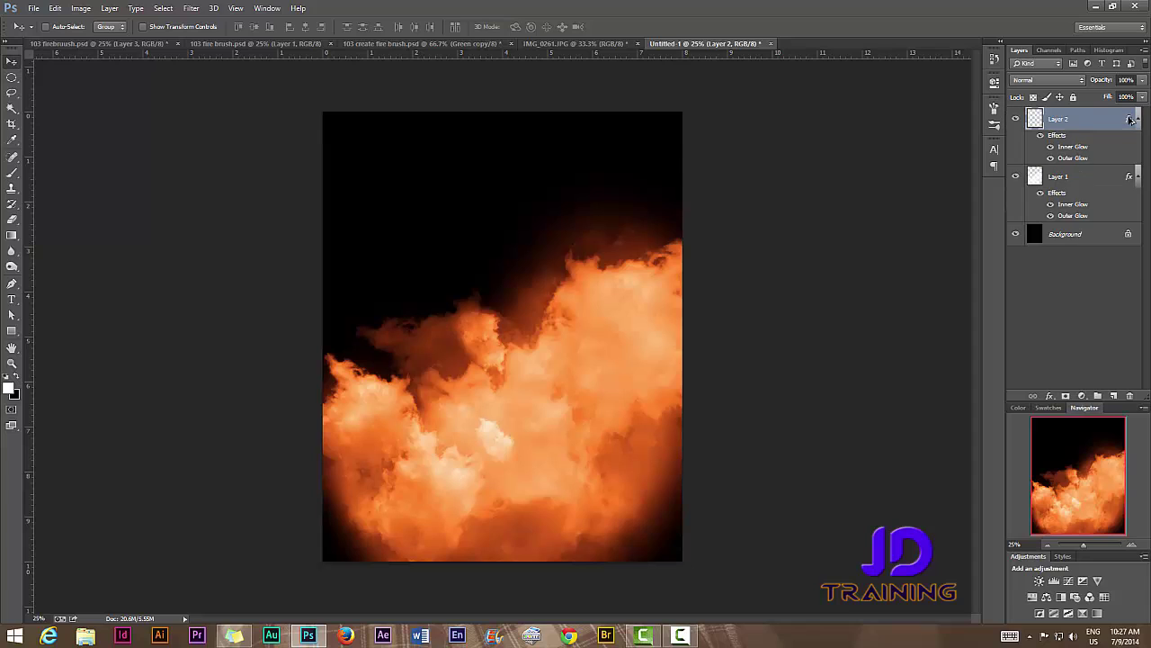
pyautogui.click(1016, 176)
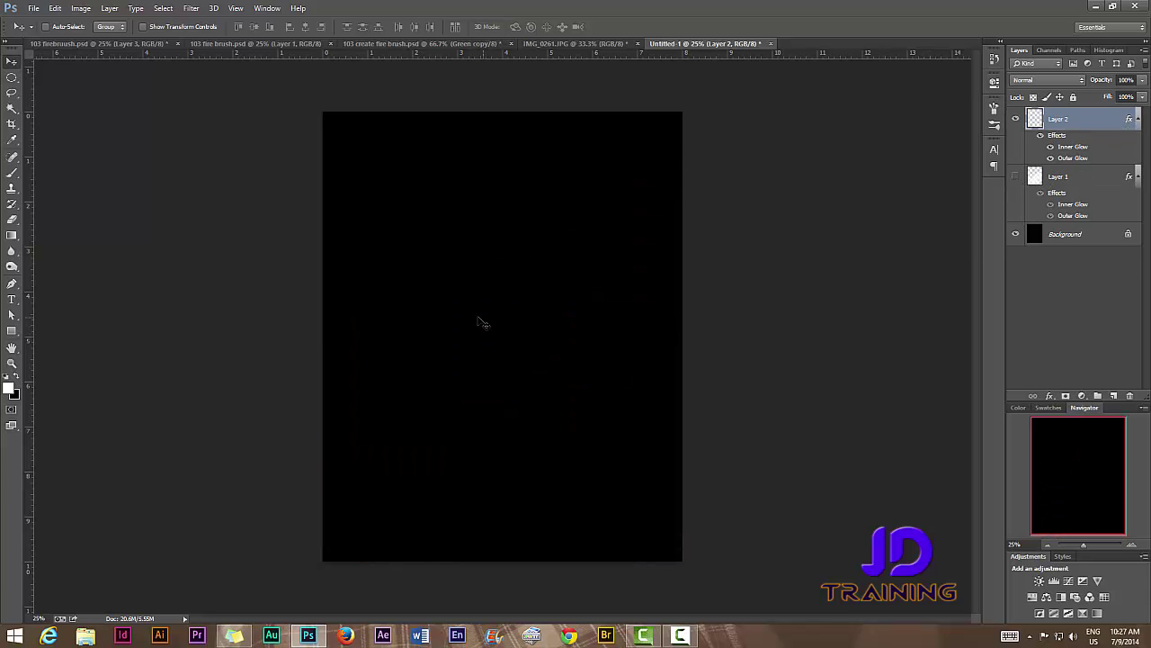
# - Paint a tall mass of flames on Layer 2 with the fire brush at 1400 px, covering the lower canvas and rising toward the upper middle
pyautogui.click(12, 172)
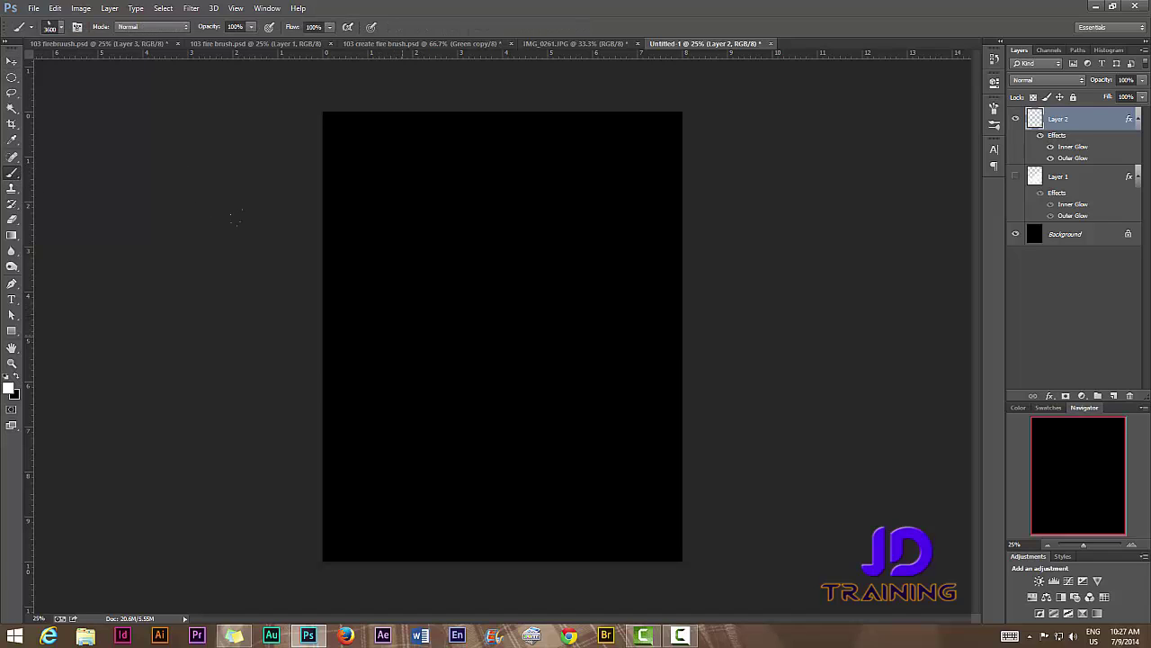
pyautogui.click(372, 354)
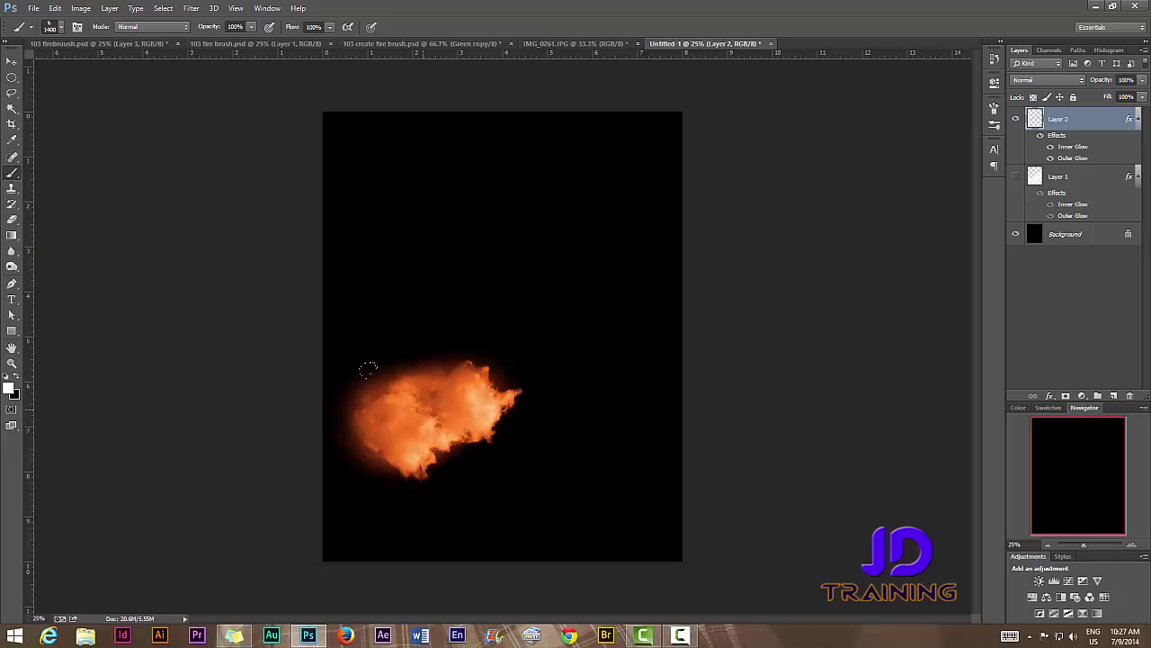
pyautogui.click(545, 349)
pyautogui.click(598, 351)
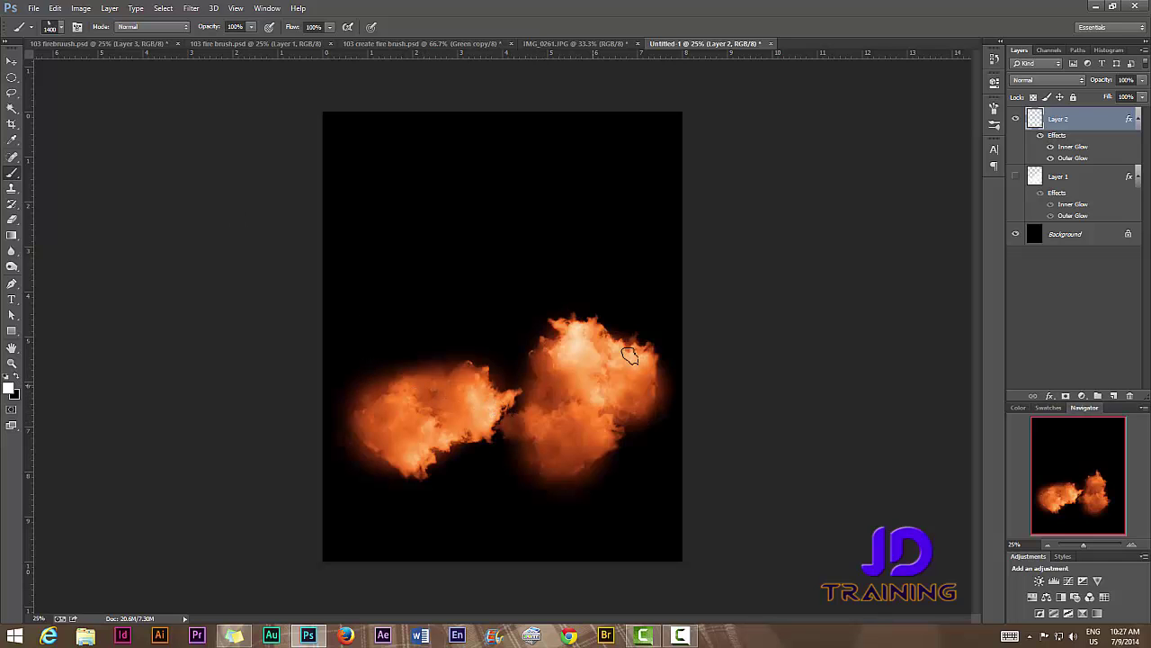
pyautogui.click(450, 335)
pyautogui.click(526, 391)
pyautogui.click(455, 466)
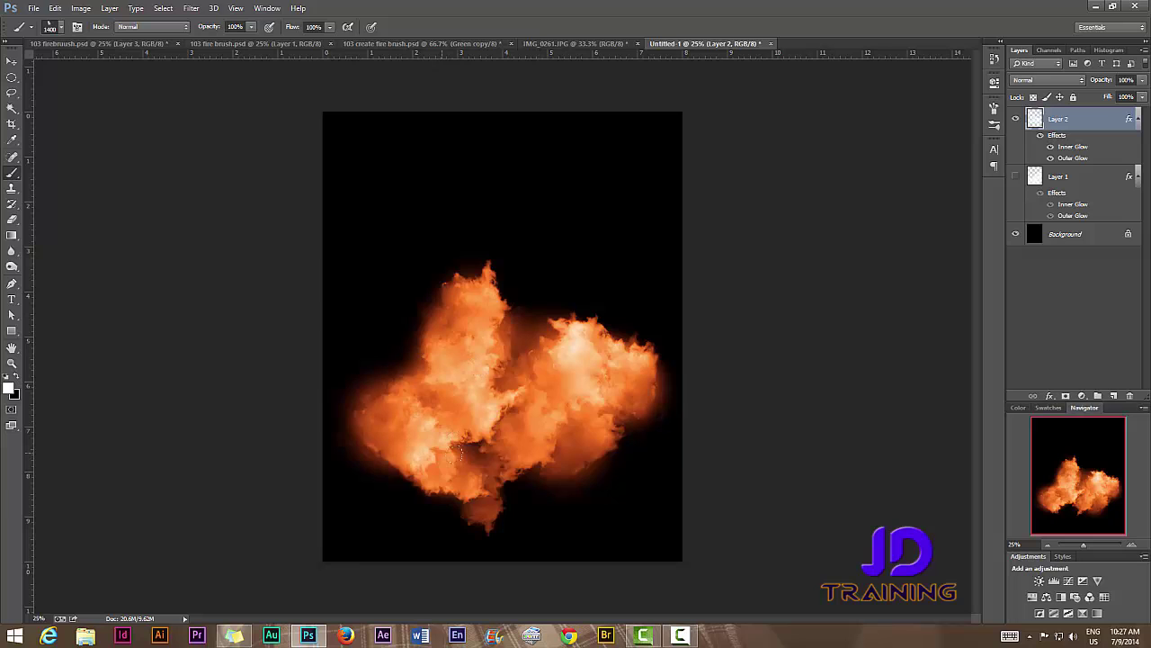
pyautogui.click(519, 496)
pyautogui.click(607, 503)
pyautogui.click(603, 439)
pyautogui.click(530, 317)
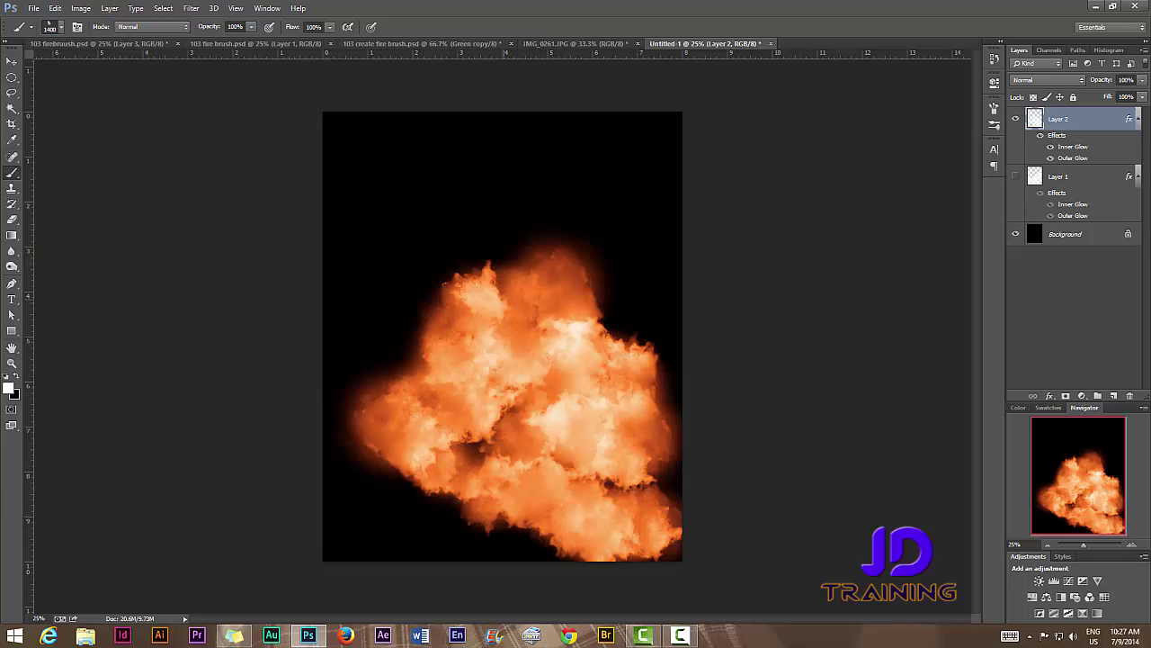
pyautogui.click(402, 499)
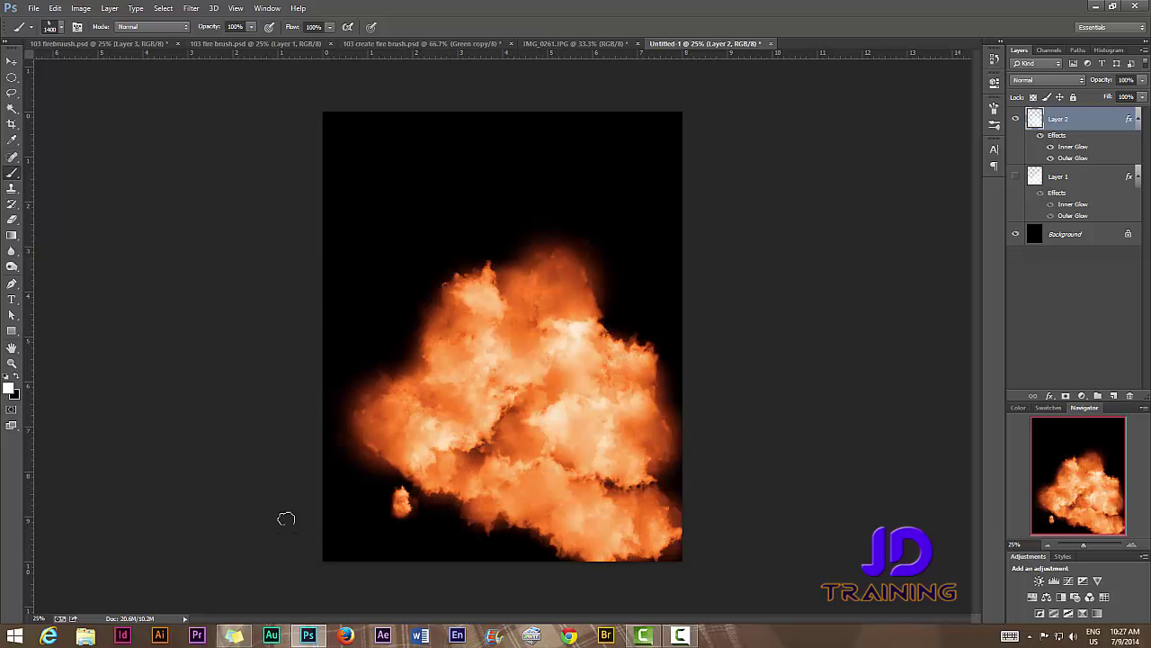
pyautogui.click(383, 521)
pyautogui.click(417, 536)
pyautogui.click(477, 524)
pyautogui.click(351, 463)
pyautogui.click(373, 331)
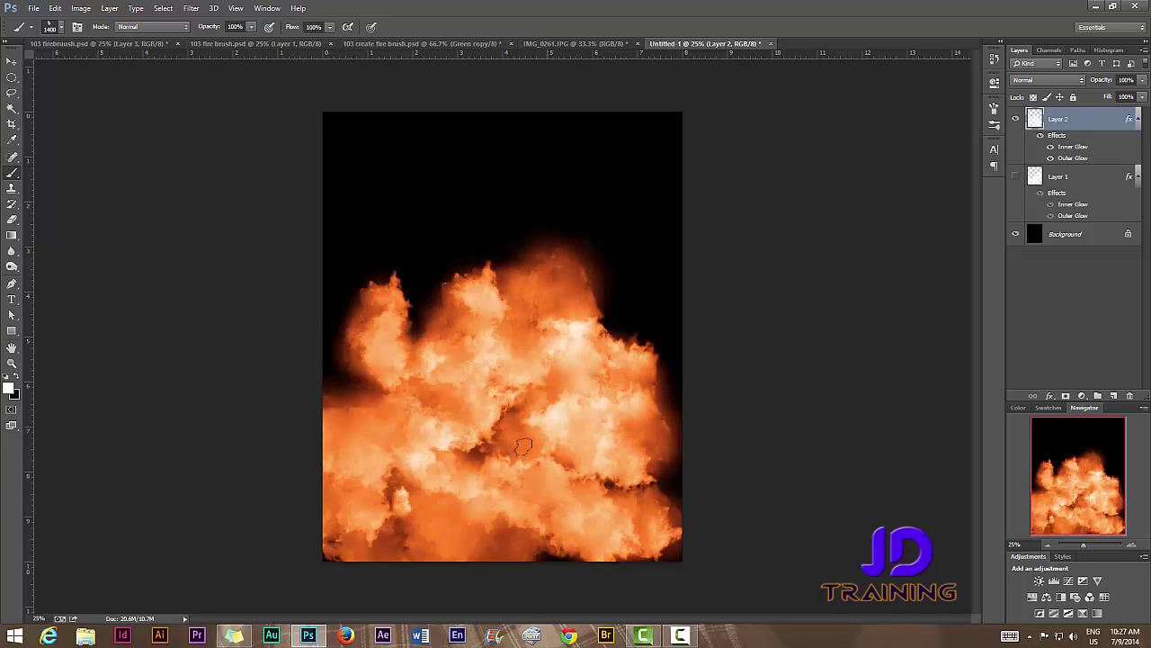
pyautogui.click(514, 229)
pyautogui.click(592, 205)
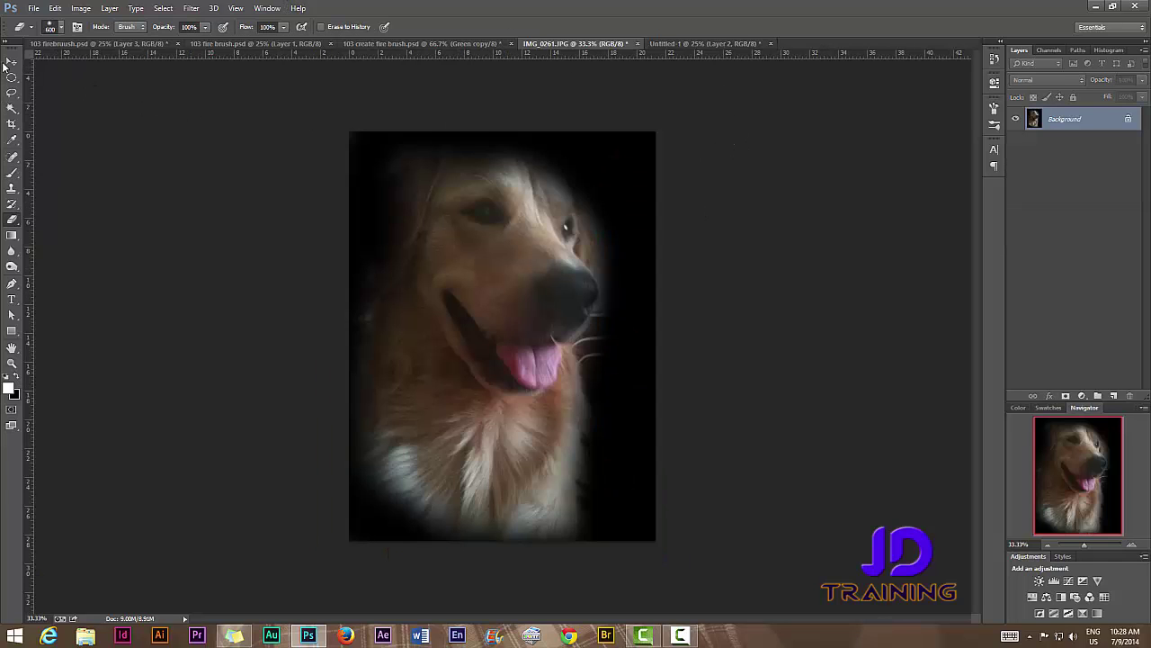
# - Copy the dog picture from IMG_0261.JPG into the Untitled-1 document and place it in the lower left of the canvas
pyautogui.click(11, 61)
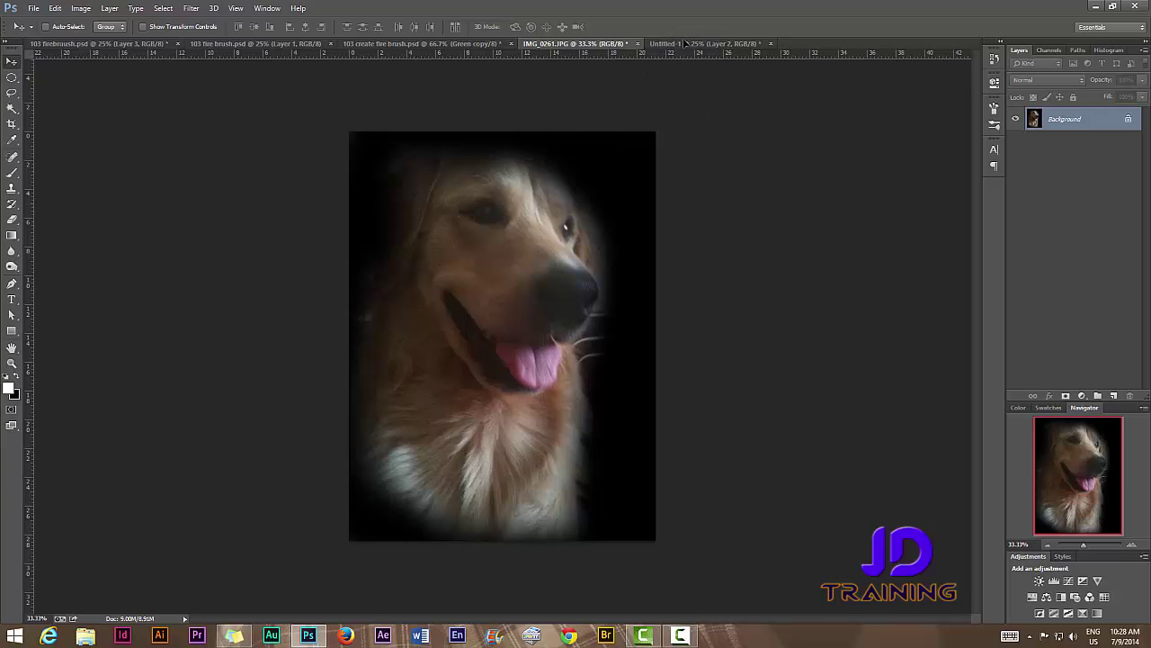
pyautogui.moveTo(686, 43); pyautogui.dragTo(490, 395)
pyautogui.moveTo(512, 355); pyautogui.dragTo(409, 308)
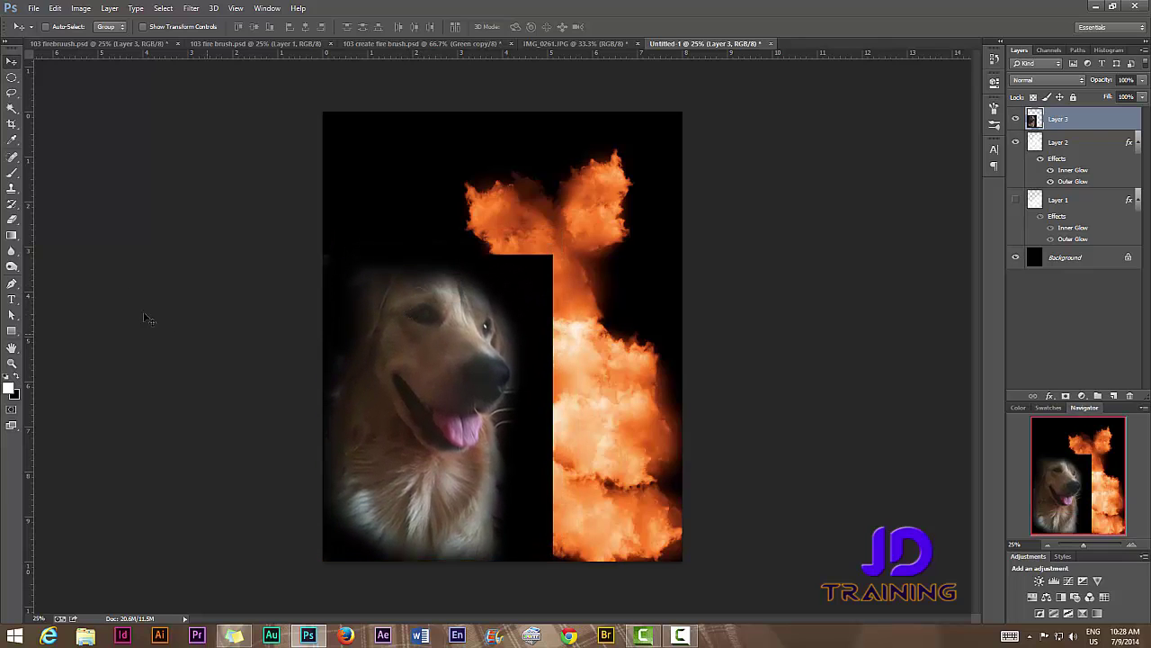
# - Erase the black surroundings of the dog with a soft eraser and move the dog to the lower middle of the flames
pyautogui.click(12, 219)
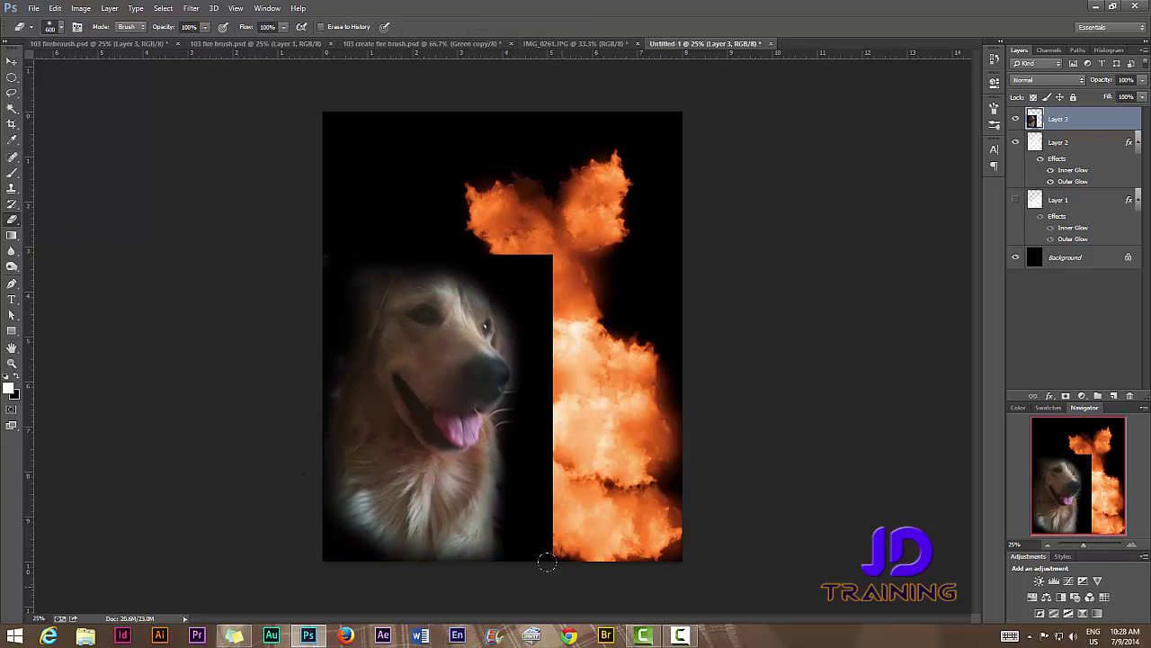
pyautogui.moveTo(547, 563)
pyautogui.mouseDown()
pyautogui.moveTo(503, 517)
pyautogui.moveTo(516, 443)
pyautogui.moveTo(514, 261)
pyautogui.mouseUp()
pyautogui.press('v')
pyautogui.moveTo(381, 423); pyautogui.dragTo(445, 491)
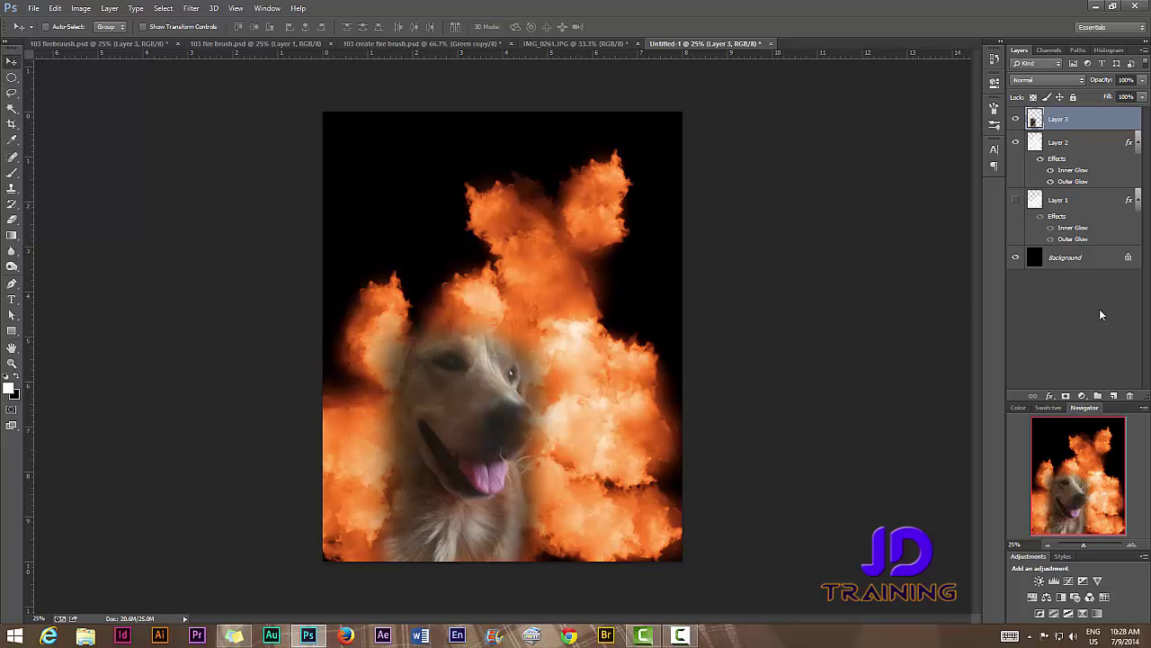
# - Create a new layer above the dog and set up a soft round brush with 0% hardness in orange sampled from the flames
pyautogui.click(1113, 397)
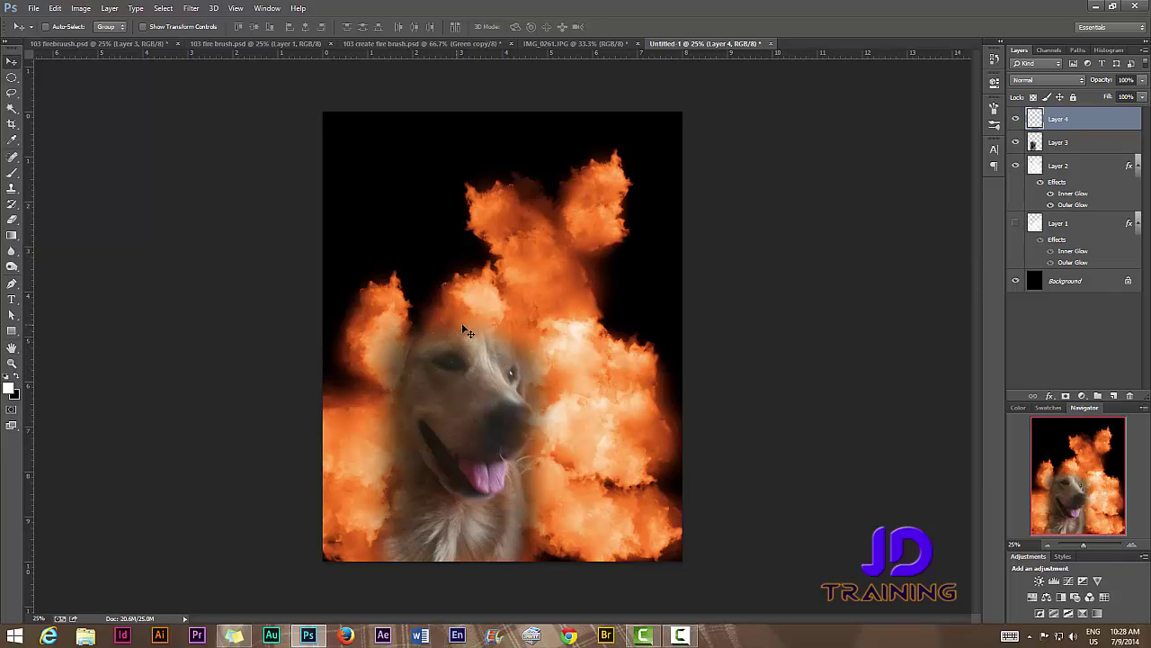
pyautogui.click(15, 173)
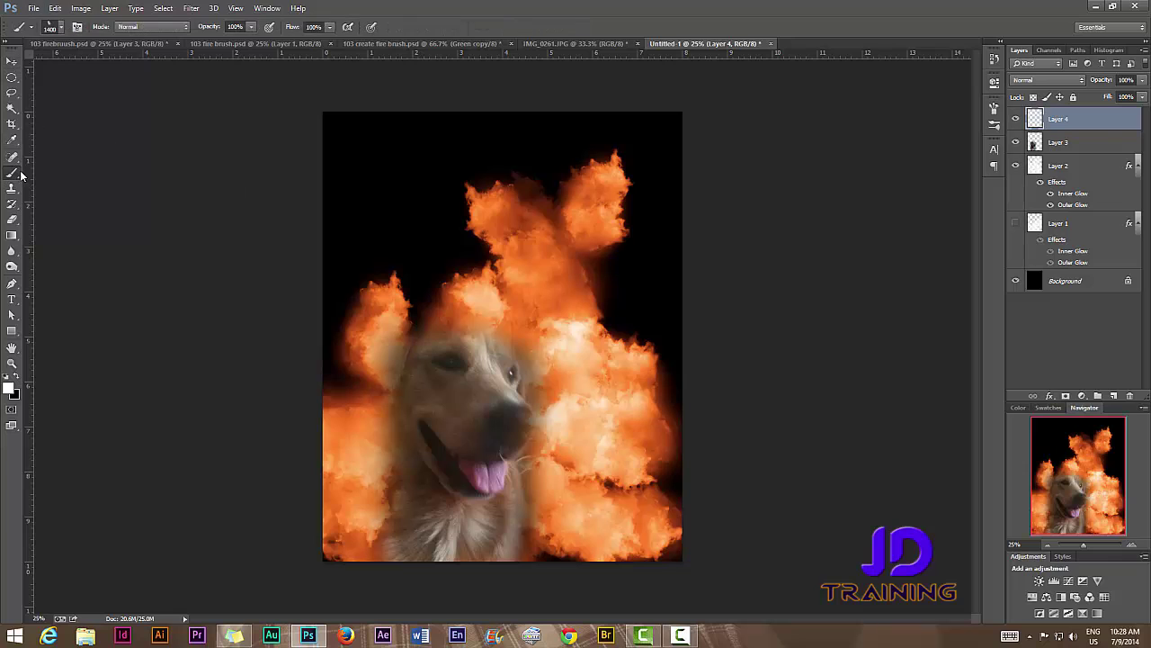
pyautogui.keyDown('alt'); pyautogui.click(562, 273); pyautogui.keyUp('alt')
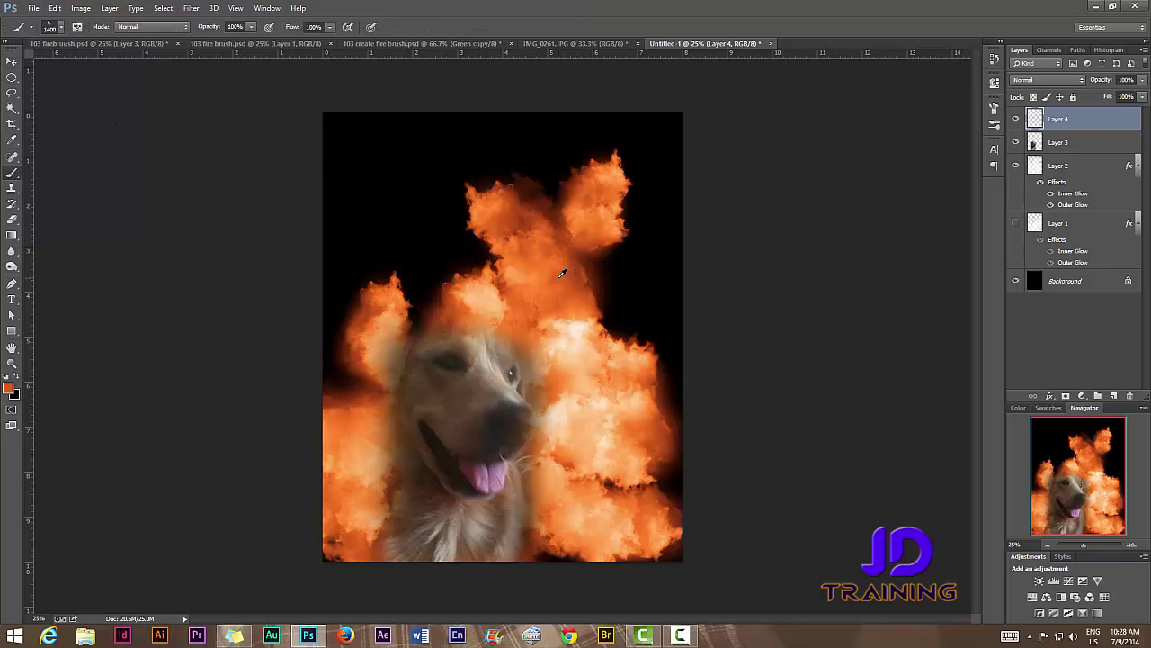
pyautogui.click(62, 28)
pyautogui.click(20, 121)
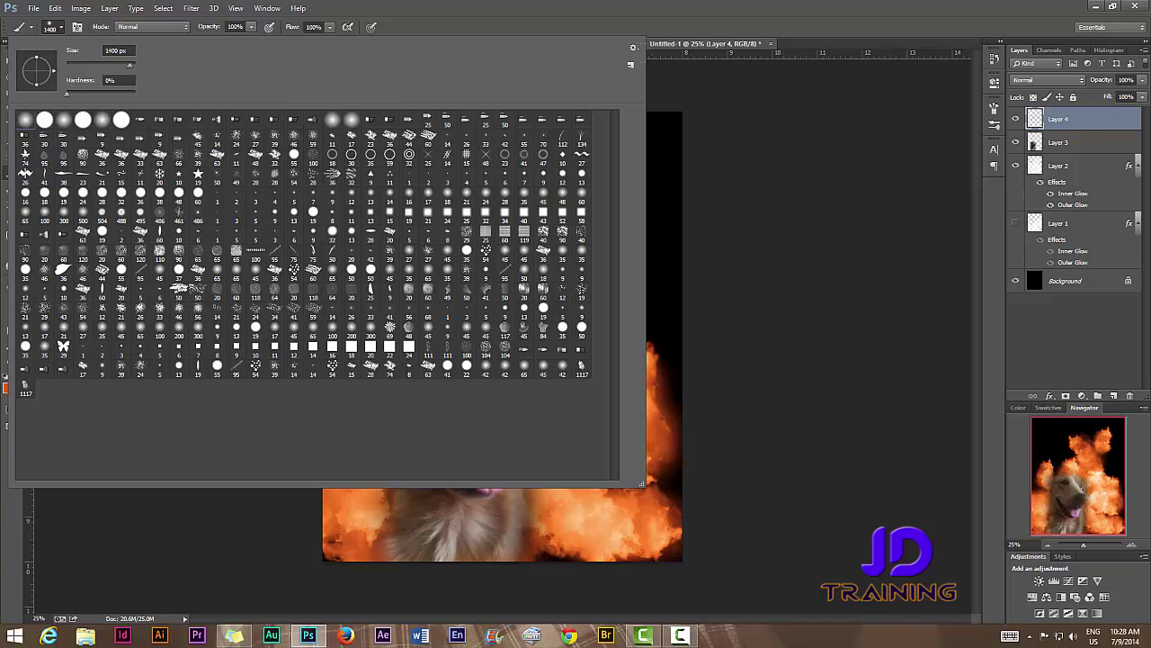
pyautogui.press('Return')
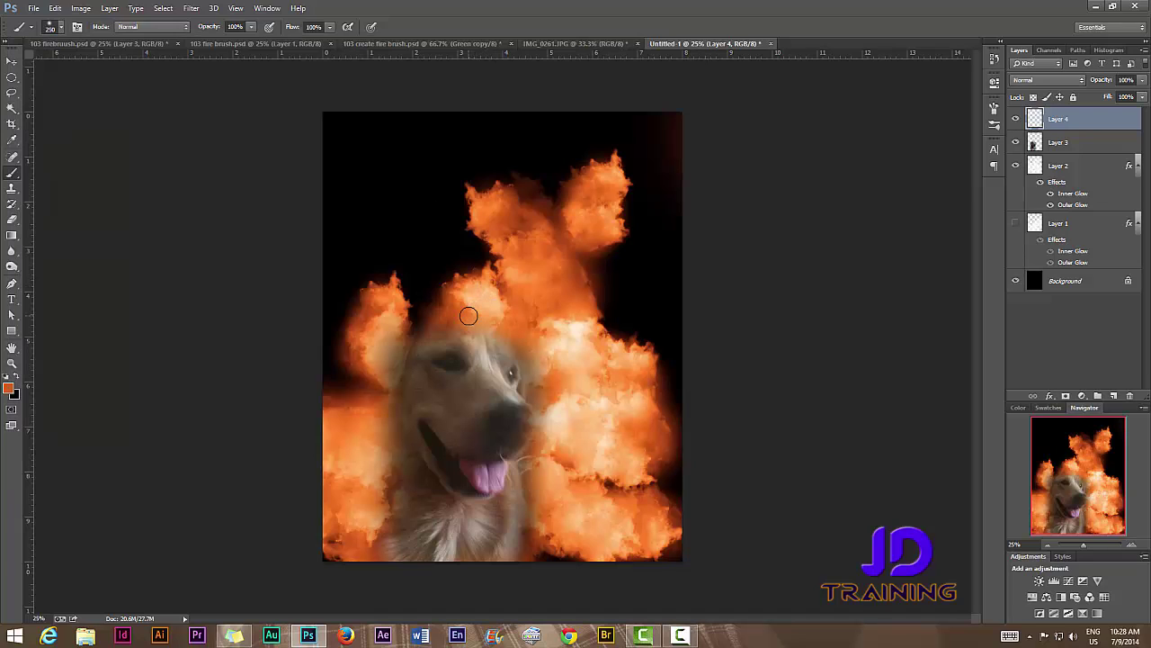
# - Paint orange over the dog's face and the flame-side edge of its body, and set Layer 4's blend mode to Soft Light
pyautogui.moveTo(418, 270)
pyautogui.mouseDown()
pyautogui.moveTo(473, 322)
pyautogui.moveTo(474, 368)
pyautogui.moveTo(444, 347)
pyautogui.moveTo(428, 348)
pyautogui.moveTo(429, 369)
pyautogui.moveTo(503, 518)
pyautogui.moveTo(549, 526)
pyautogui.mouseUp()
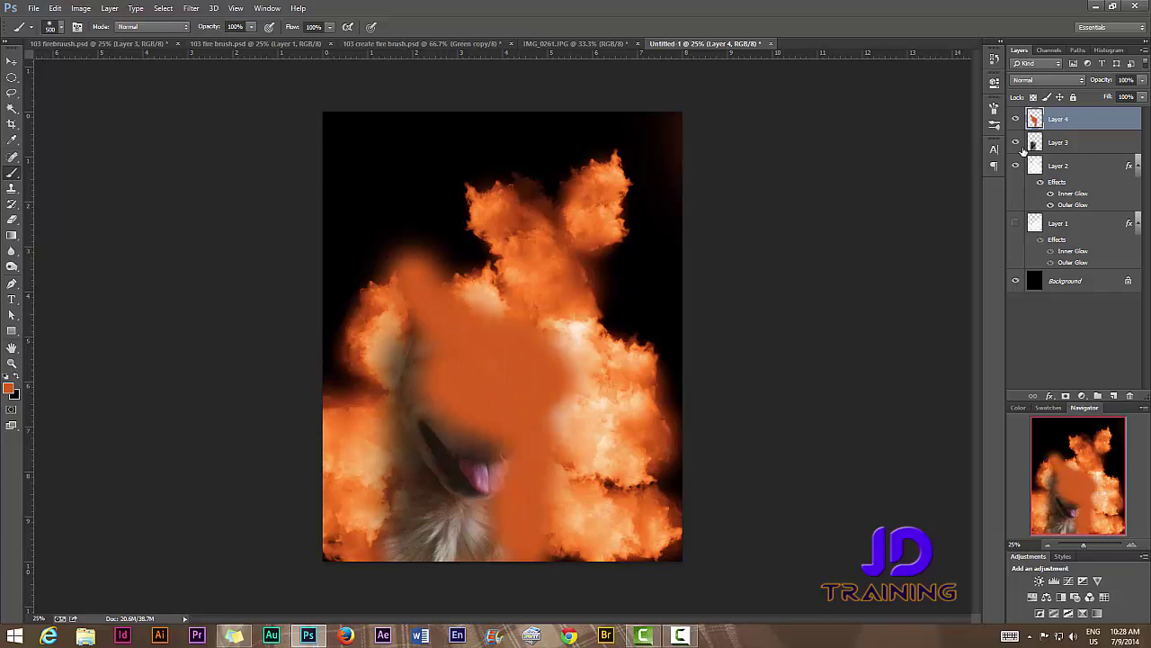
pyautogui.click(1081, 81)
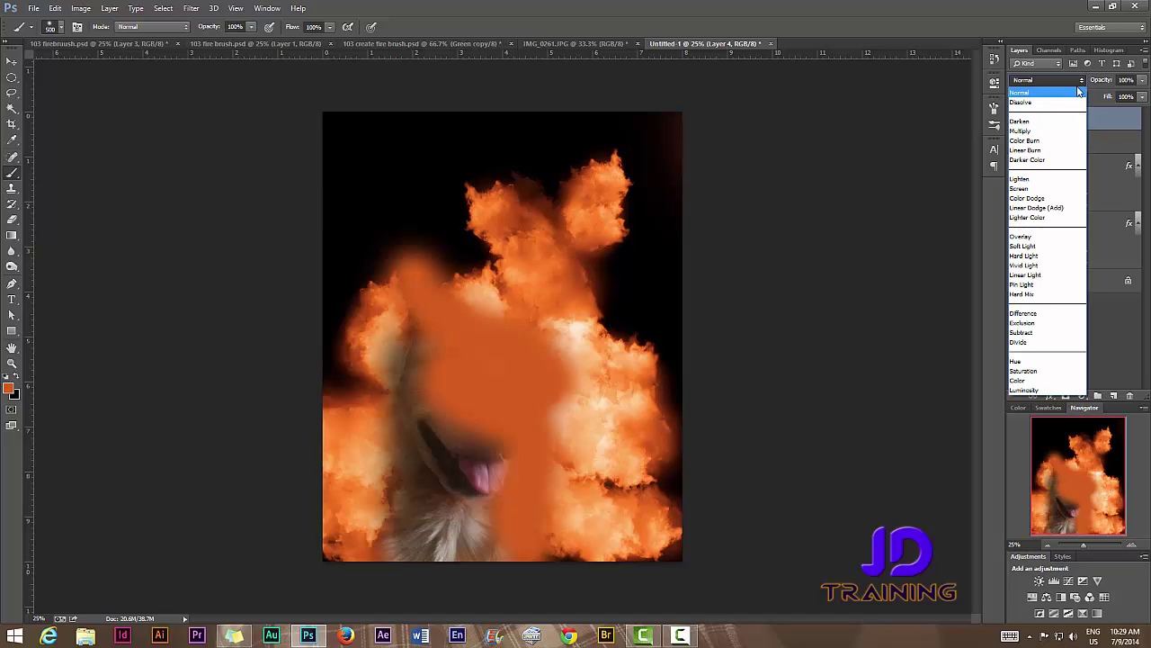
pyautogui.click(1025, 246)
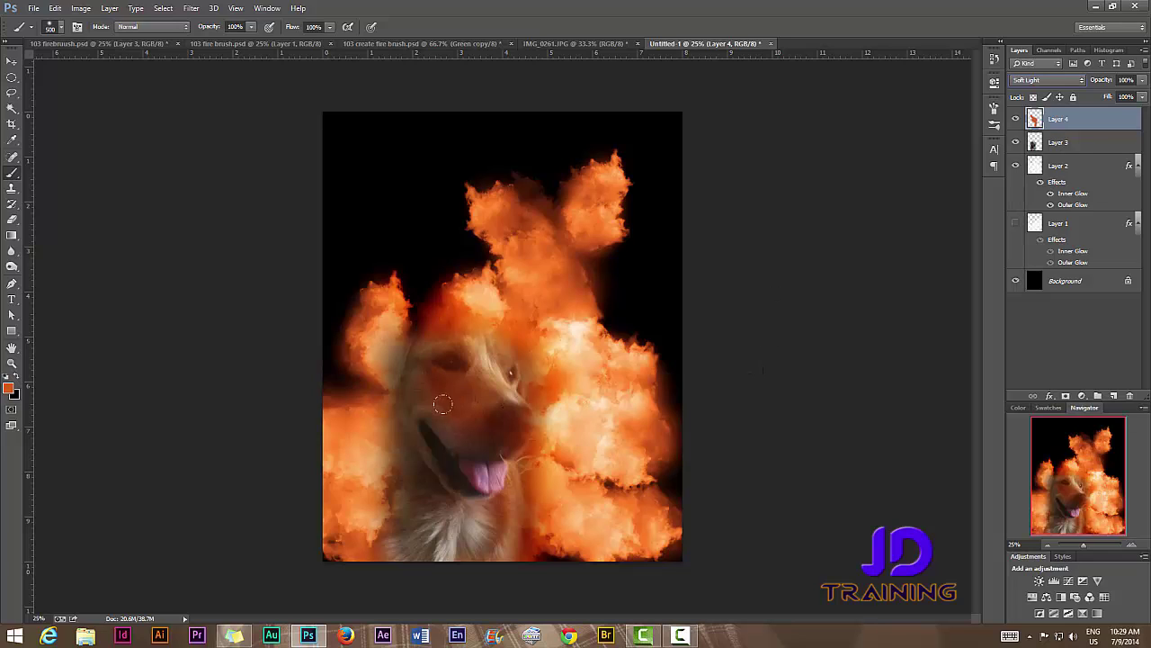
# - Duplicate the orange Layer 4 and move the copy down and left over the dog's chest
pyautogui.click(12, 60)
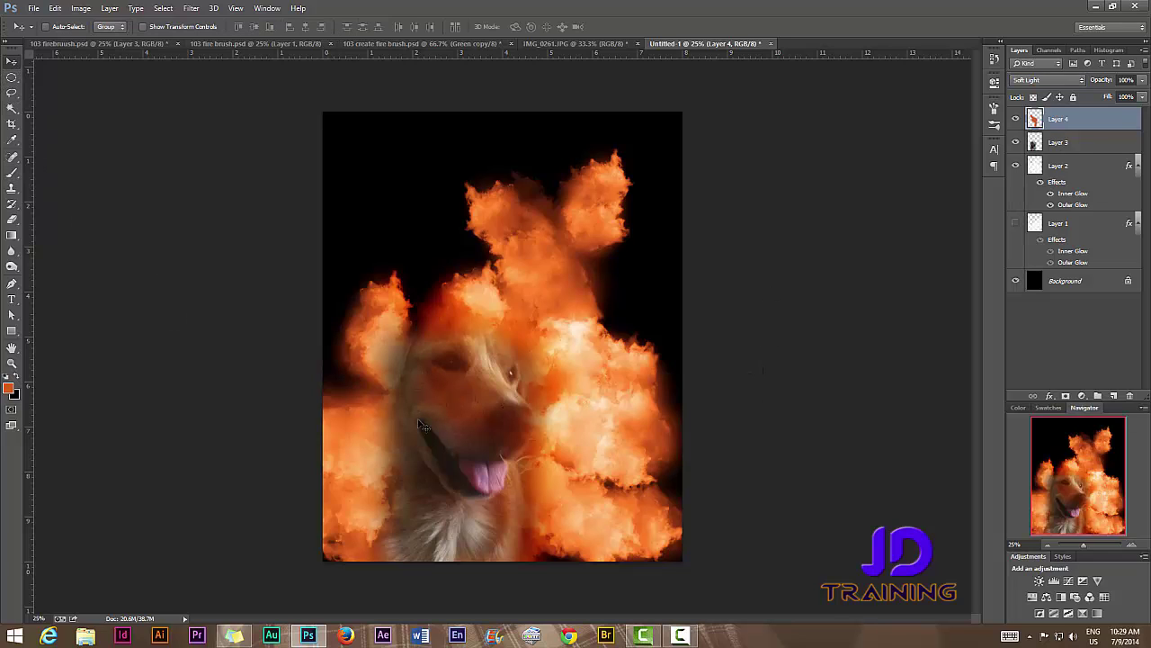
pyautogui.moveTo(465, 407)
pyautogui.mouseDown()
pyautogui.moveTo(504, 366)
pyautogui.moveTo(488, 351)
pyautogui.moveTo(410, 379)
pyautogui.moveTo(457, 415)
pyautogui.moveTo(485, 421)
pyautogui.moveTo(483, 411)
pyautogui.mouseUp()
pyautogui.moveTo(1085, 124); pyautogui.dragTo(1115, 395)
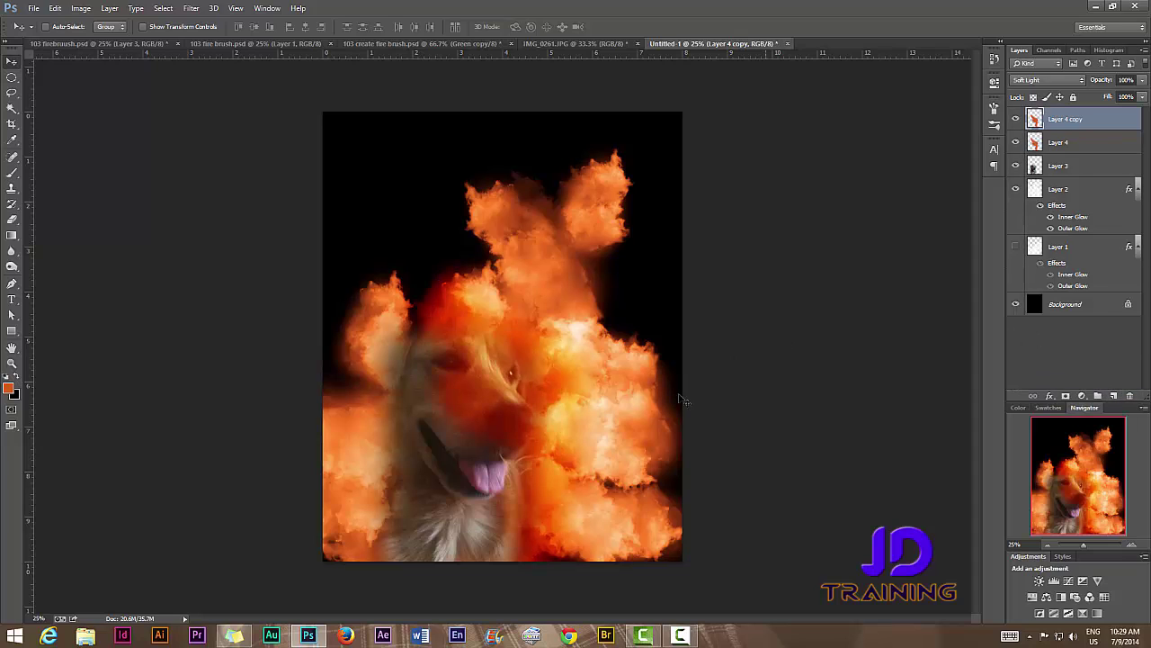
pyautogui.moveTo(513, 398); pyautogui.dragTo(426, 510)
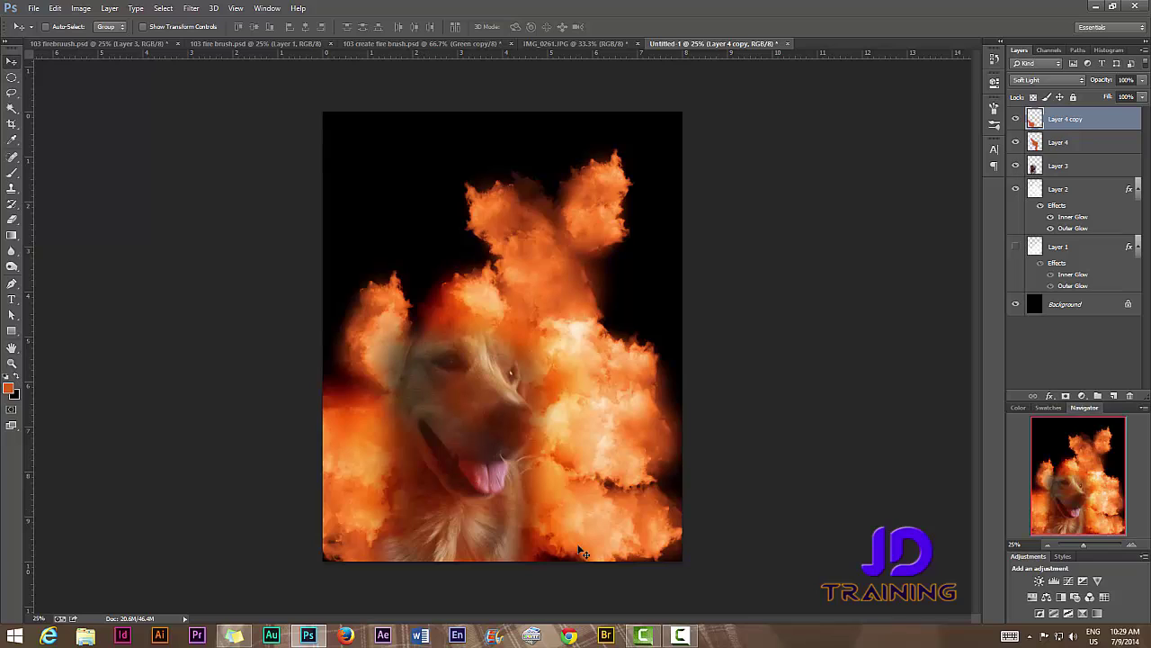